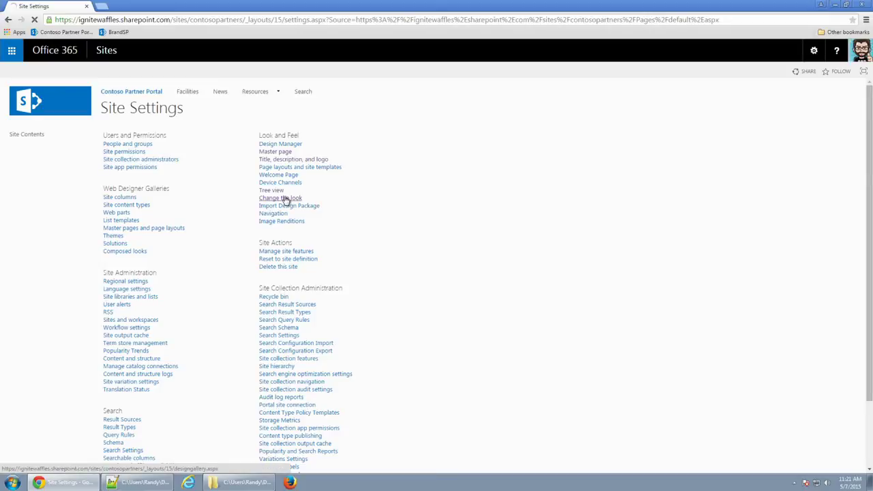
Step: Start a new site look from the Sea Monster design under Change the look
click(285, 198)
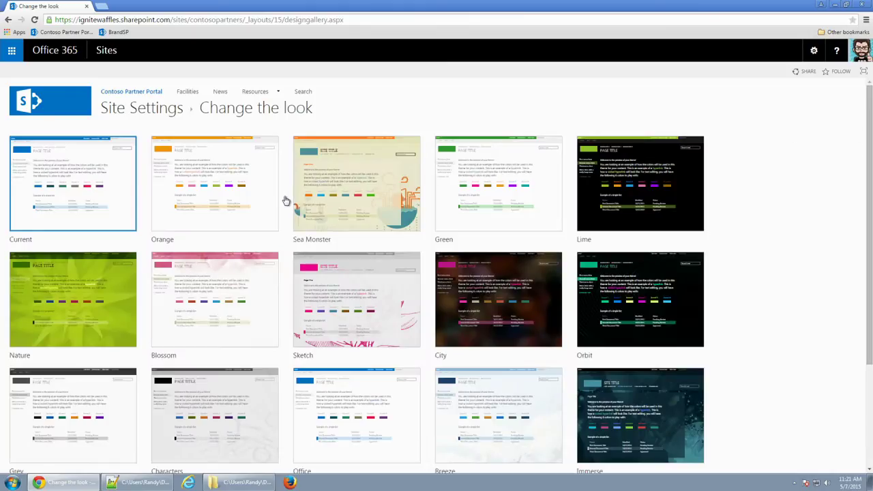
click(339, 193)
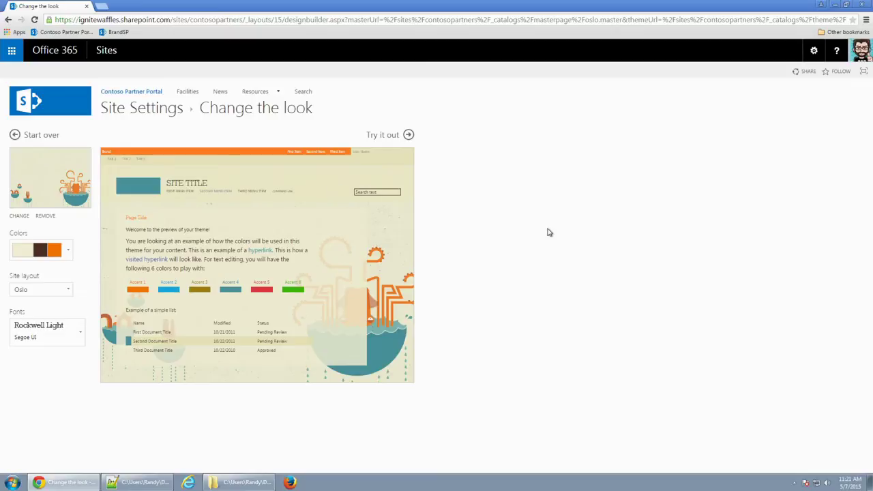
Step: Upload WafflesIntranetBG.jpg as the design's new background image
click(18, 216)
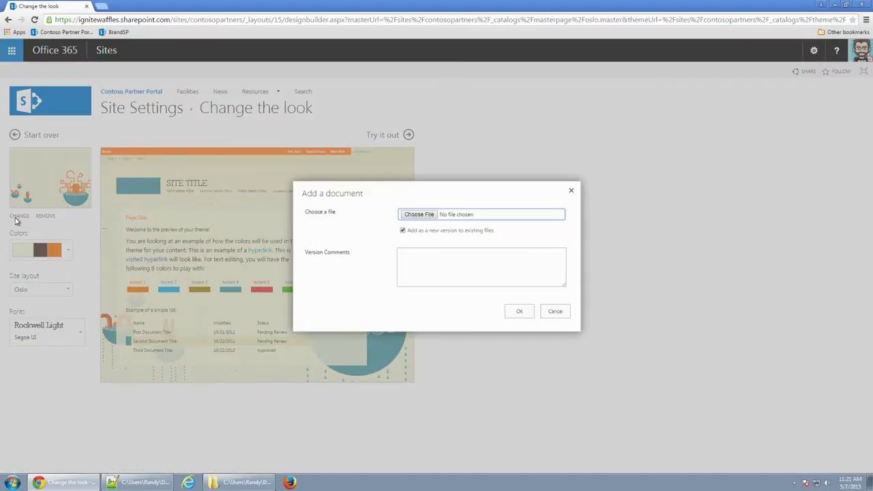
click(420, 216)
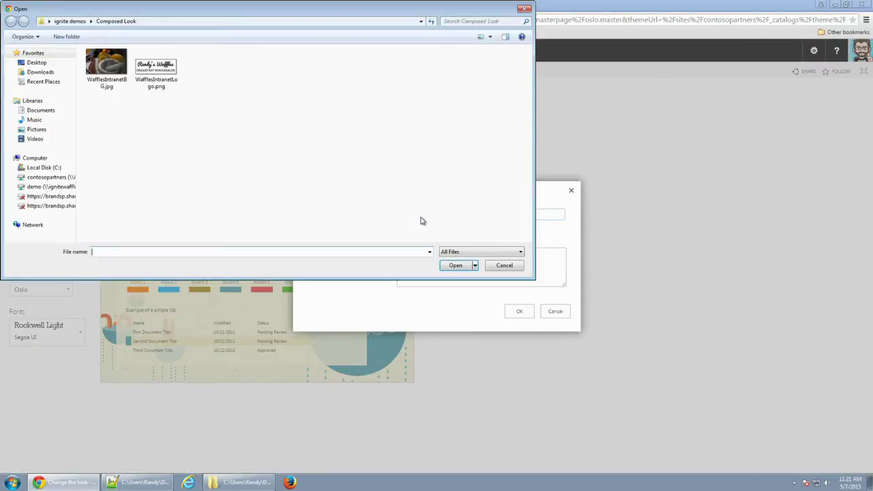
click(104, 70)
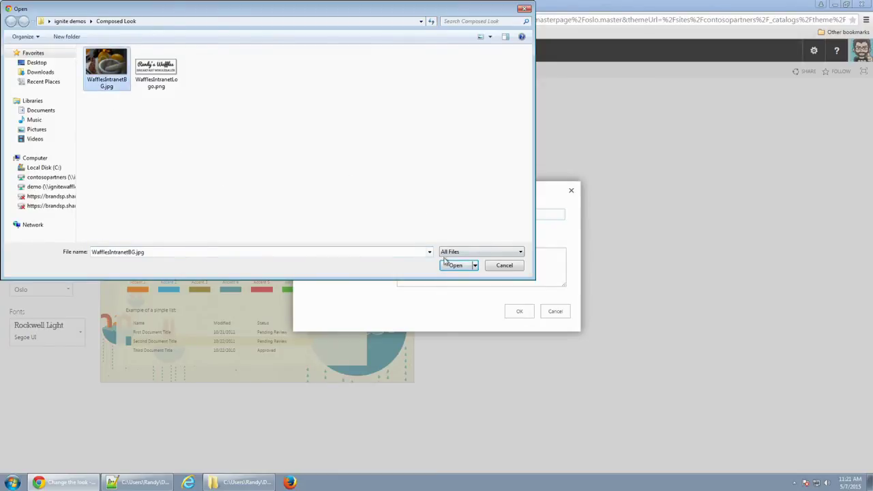
click(452, 265)
click(518, 311)
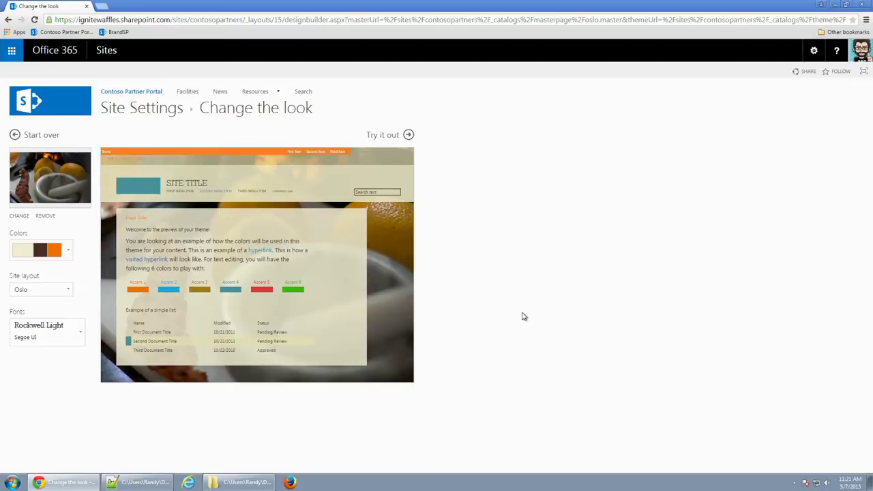
Step: Choose the white, gray and dark yellow palette, keep the Oslo layout, and preview it
click(70, 251)
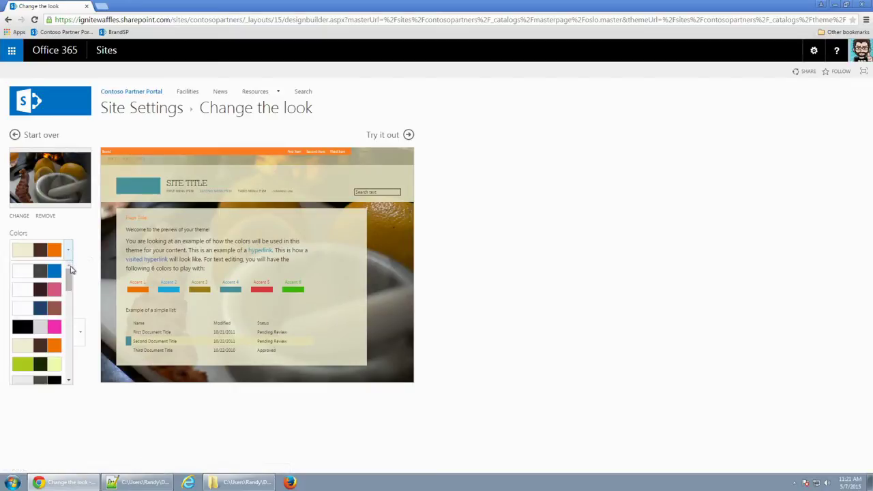
drag(71, 271, 70, 328)
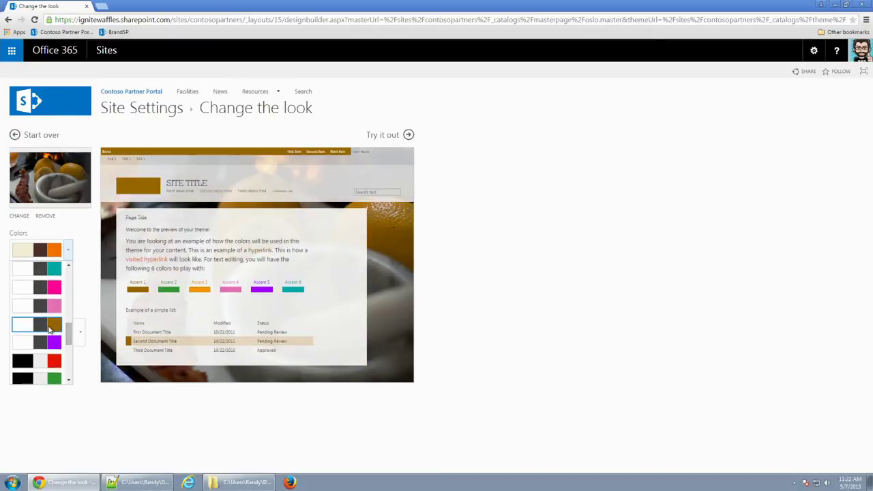
click(49, 326)
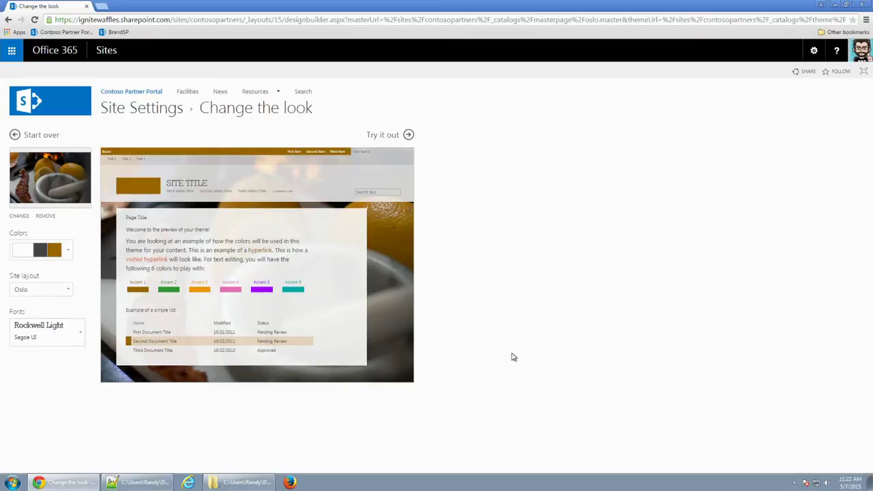
click(70, 290)
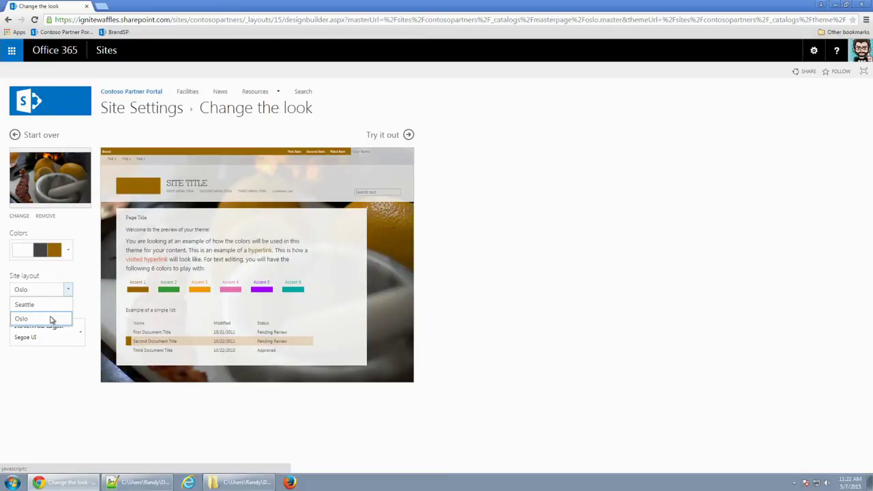
click(51, 320)
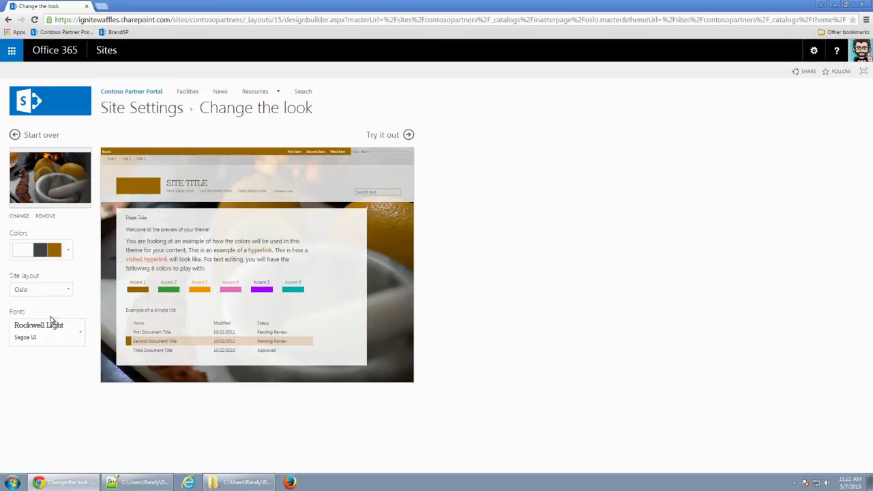
click(382, 136)
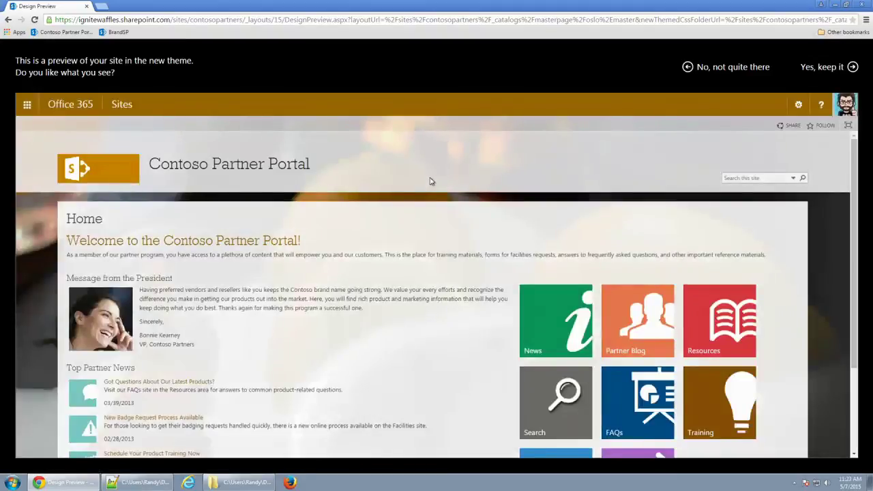
Step: Keep the previewed waffle-background look for the Contoso Partner Portal
click(835, 67)
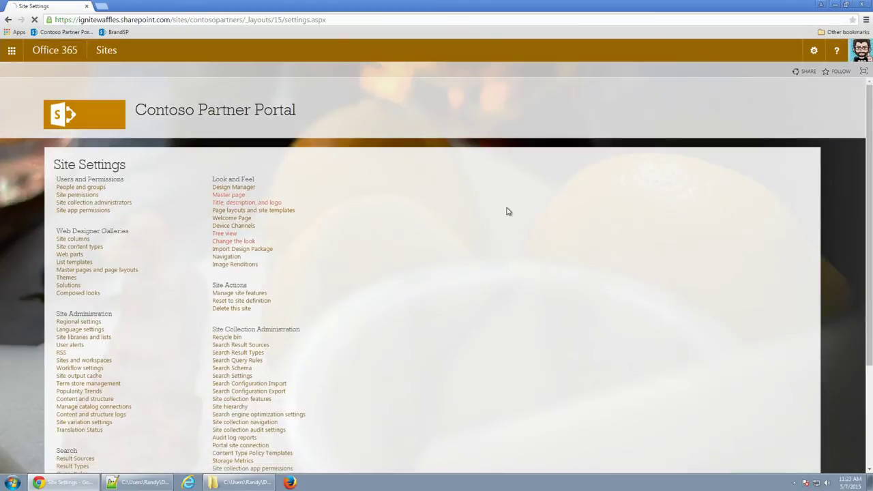
Step: Upload WafflesIntranetLogo.png as the site logo, save it, and return to the home page
click(270, 205)
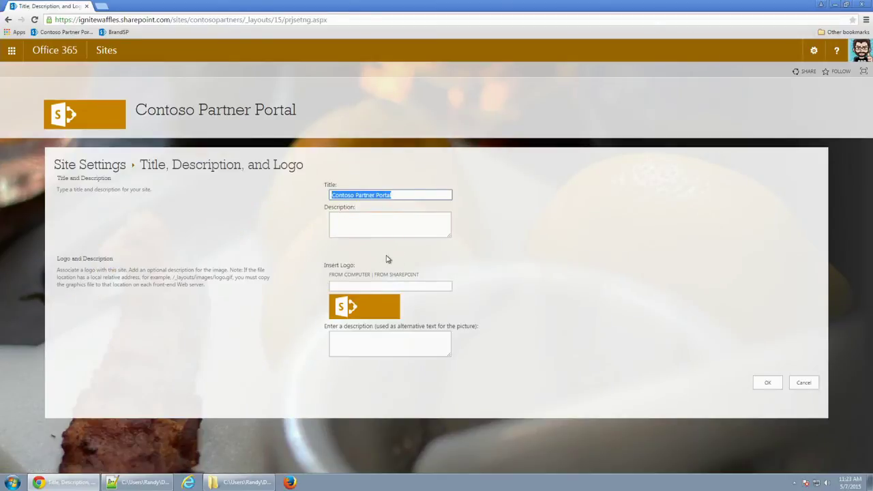
click(355, 276)
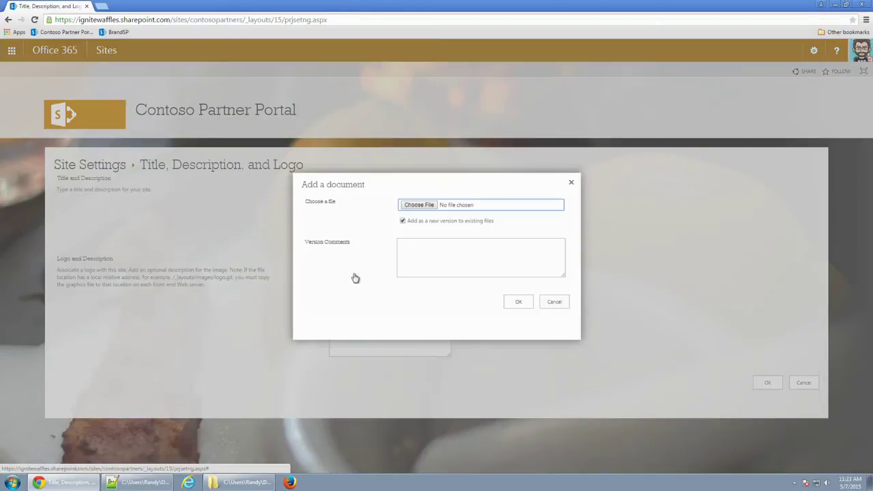
click(430, 206)
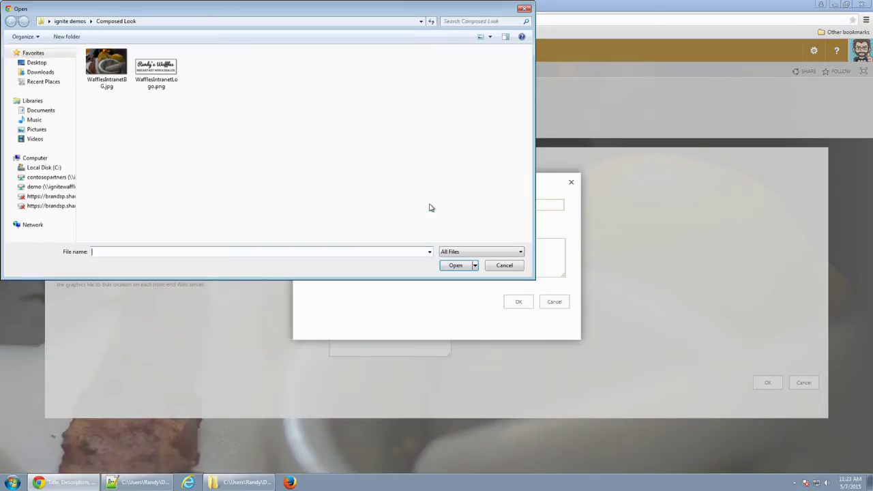
click(167, 80)
click(445, 270)
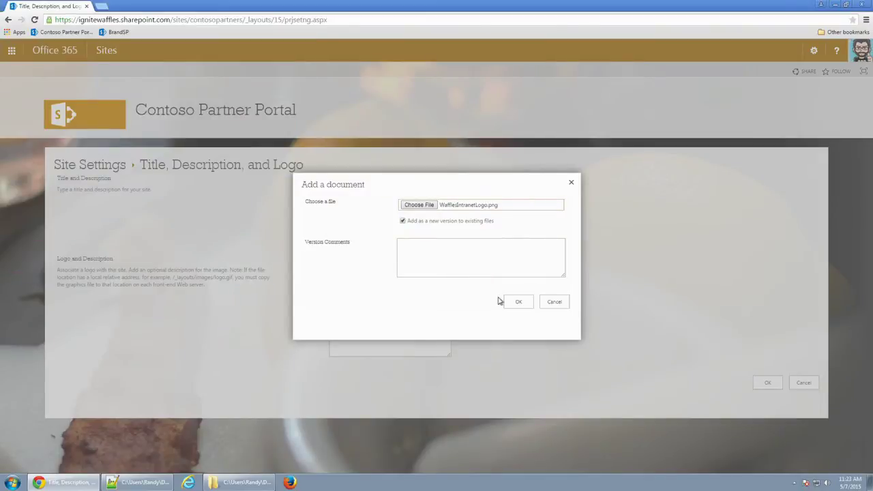
click(517, 305)
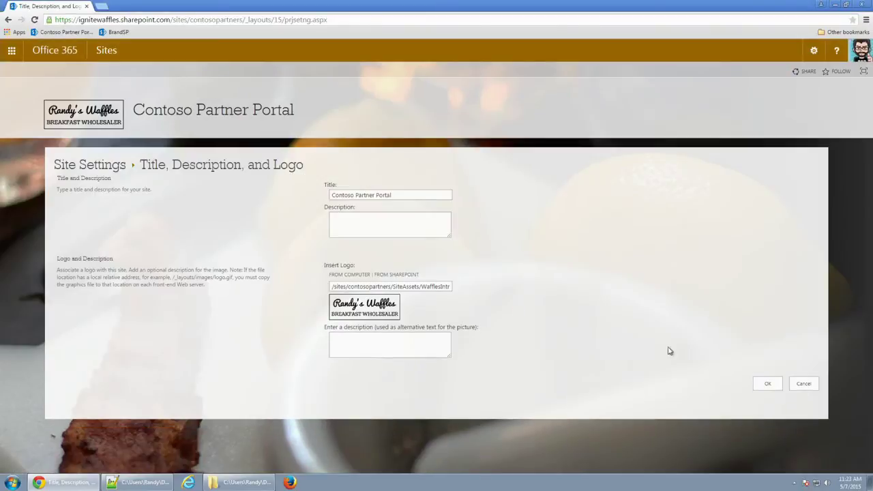
click(759, 385)
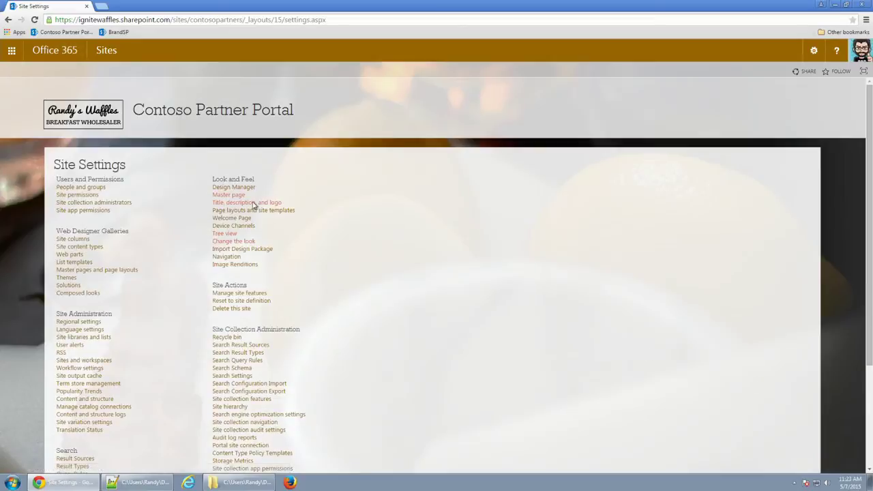
click(86, 122)
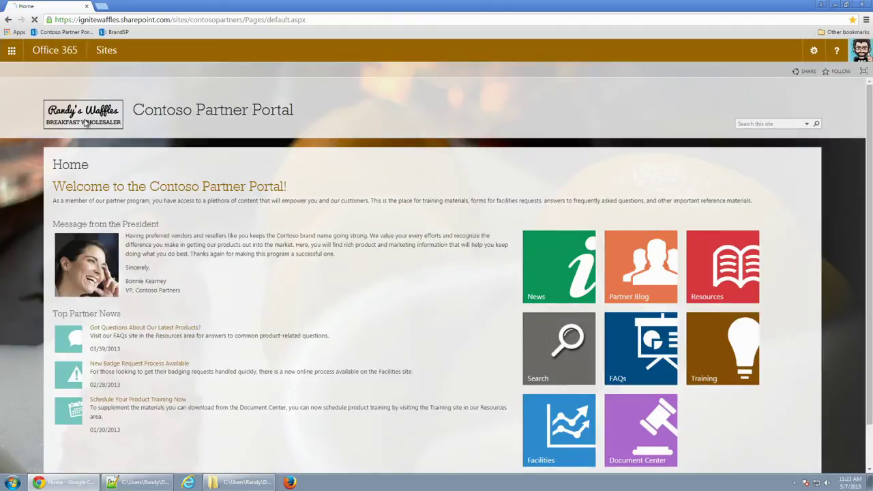
Step: Set the site's default master page to Waffles/waffles2013 and view the home page
drag(170, 281, 366, 156)
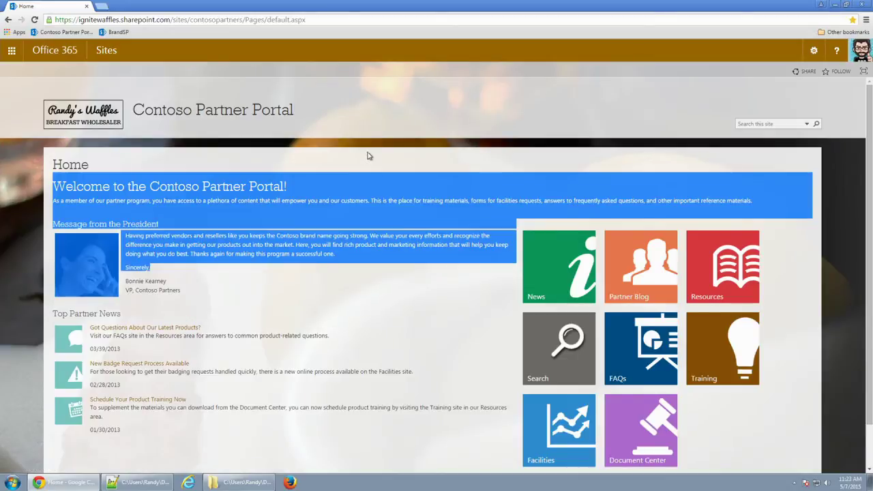
click(410, 173)
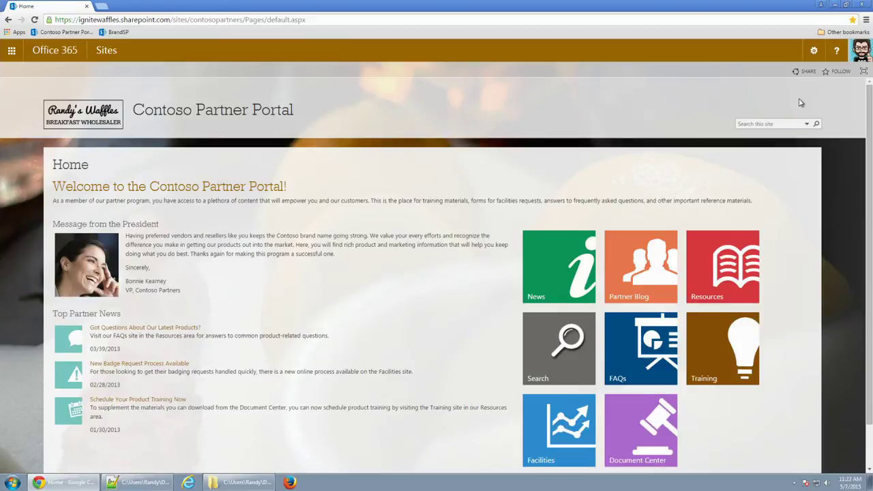
click(813, 51)
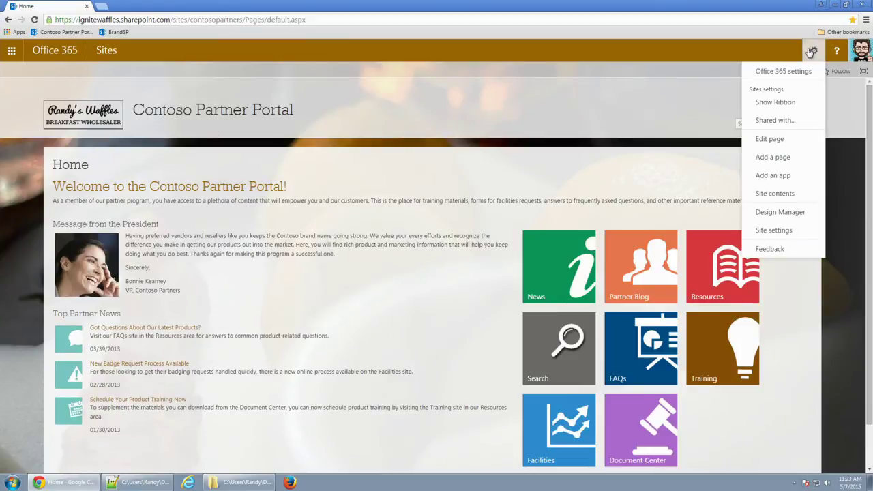
click(774, 230)
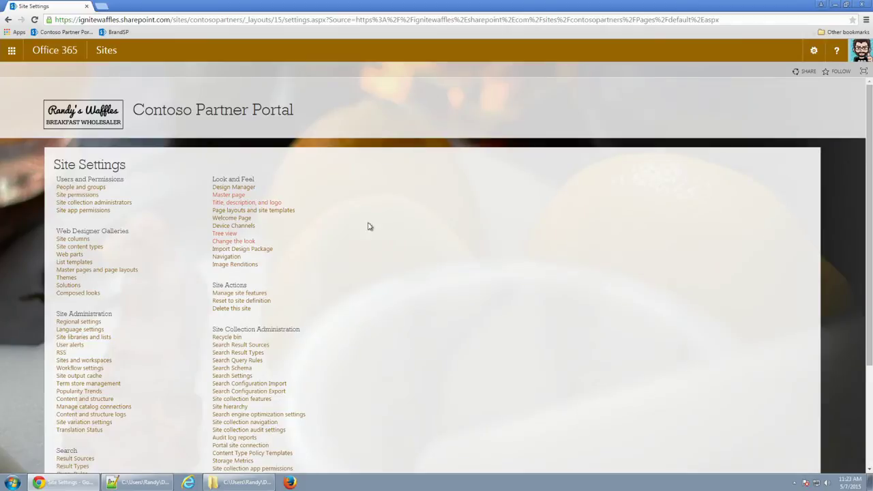
click(227, 196)
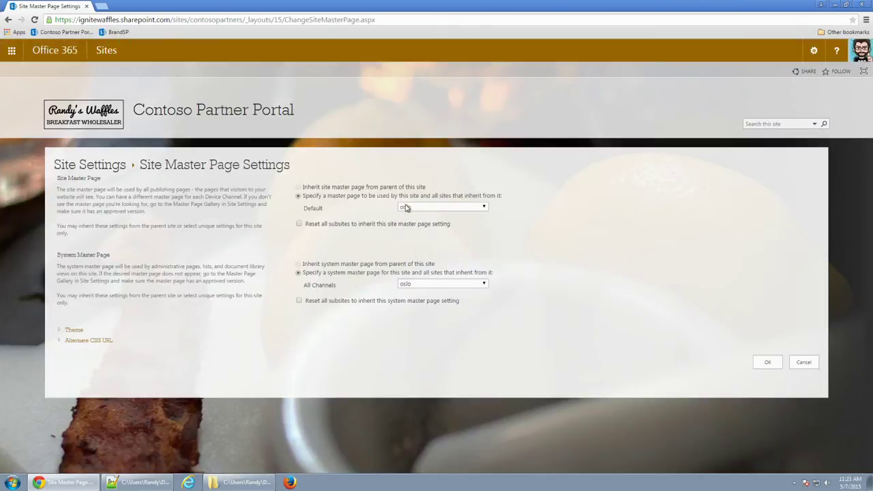
click(410, 208)
click(442, 255)
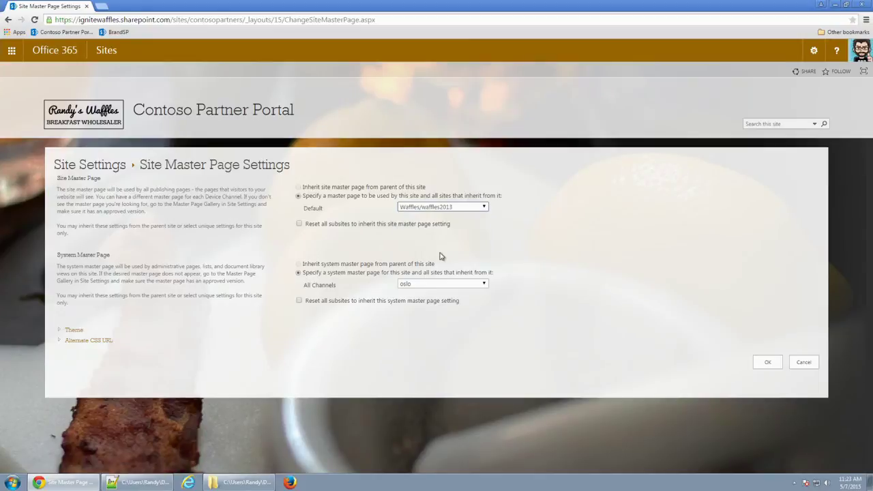
click(765, 364)
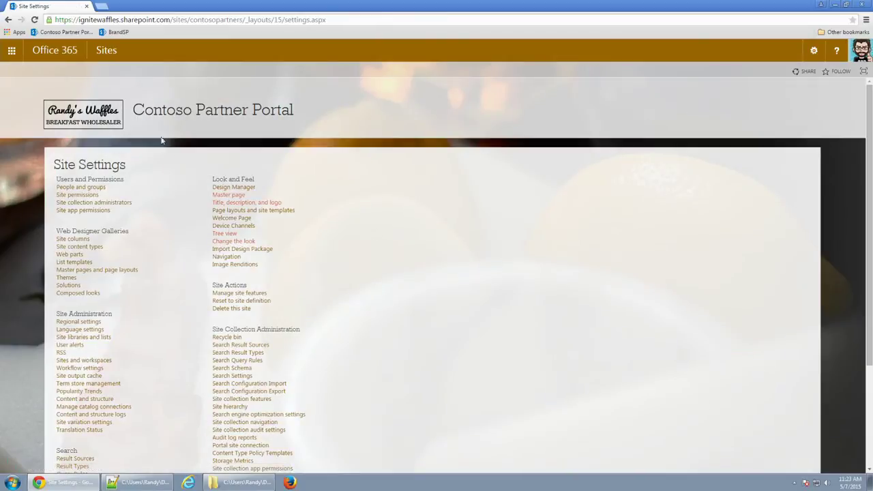
click(101, 118)
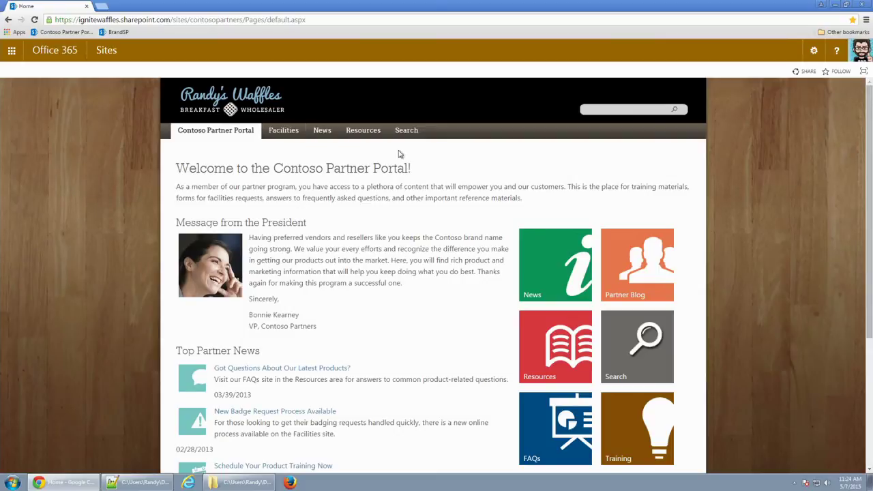
Step: Load the home page in its Waffles design and scroll down to the footer
click(619, 111)
scroll(763, 225, down, 2)
scroll(767, 198, down, 1)
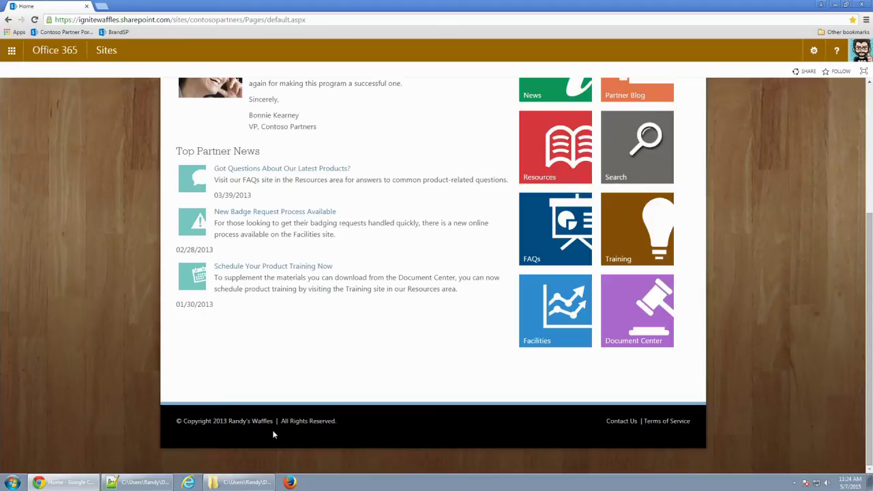
Step: Switch to Notepad++ and scroll through the Starter PubCollab.master file
click(138, 483)
click(585, 247)
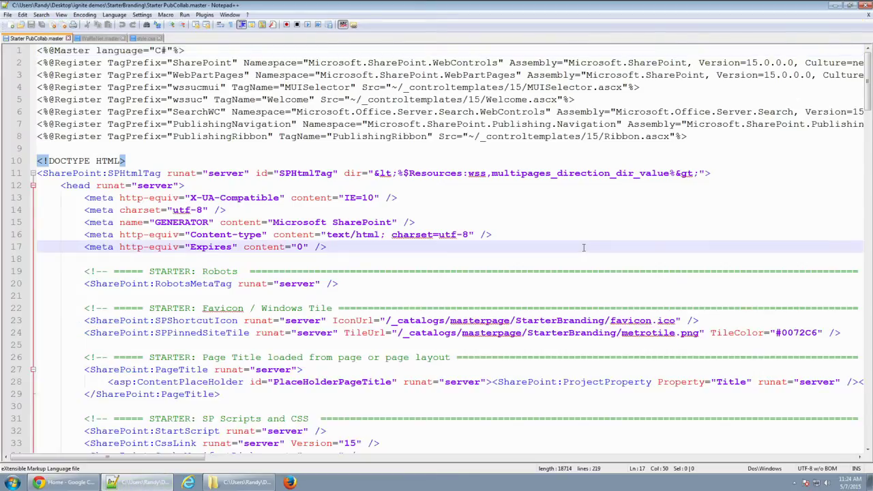
scroll(583, 247, down, 4)
scroll(583, 247, down, 18)
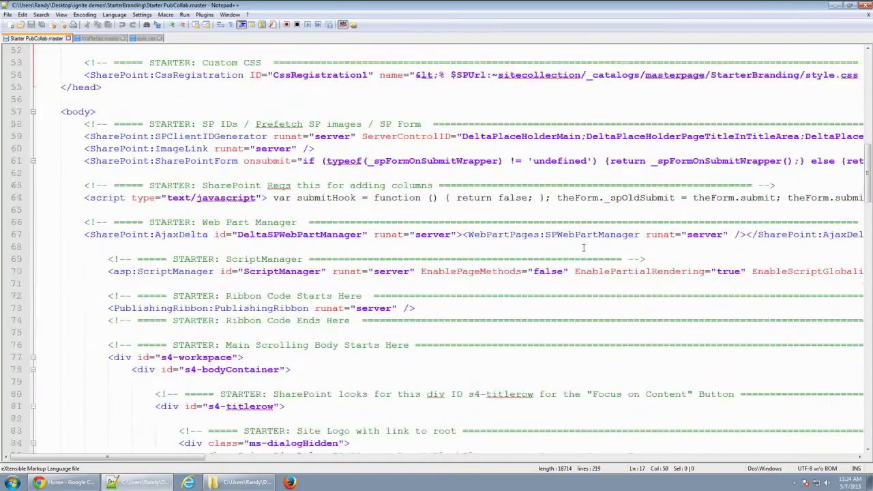
scroll(584, 247, down, 20)
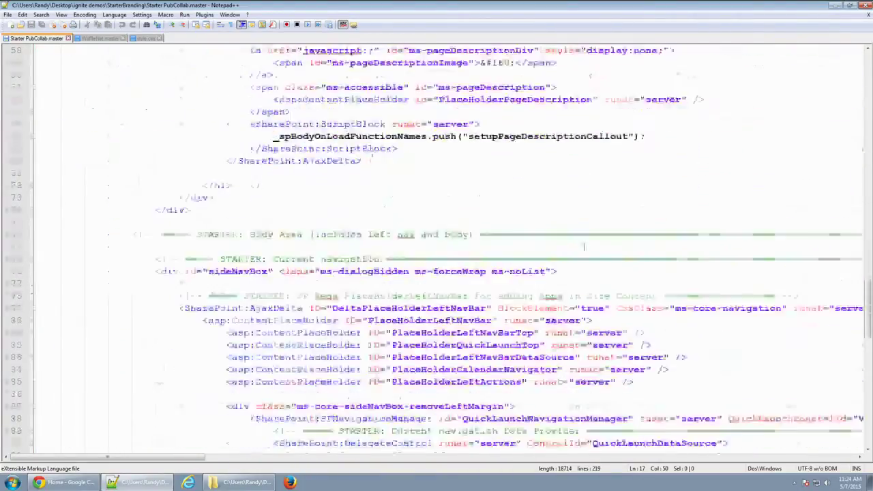
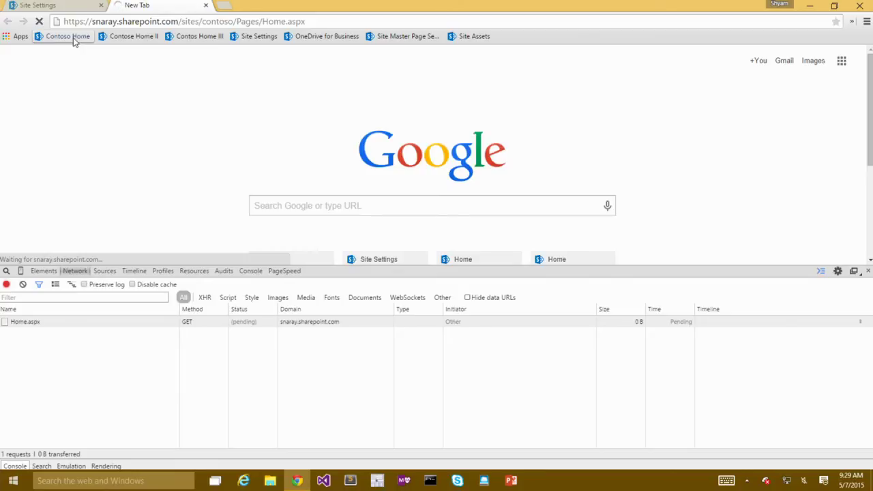
Step: In a new tab with the DevTools Network log open, load the OneDrive for Business documents page
click(230, 8)
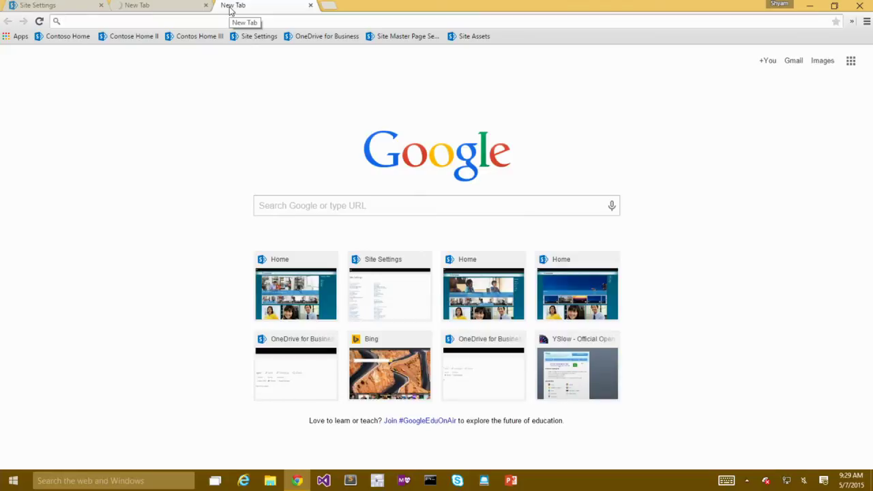
key(F12)
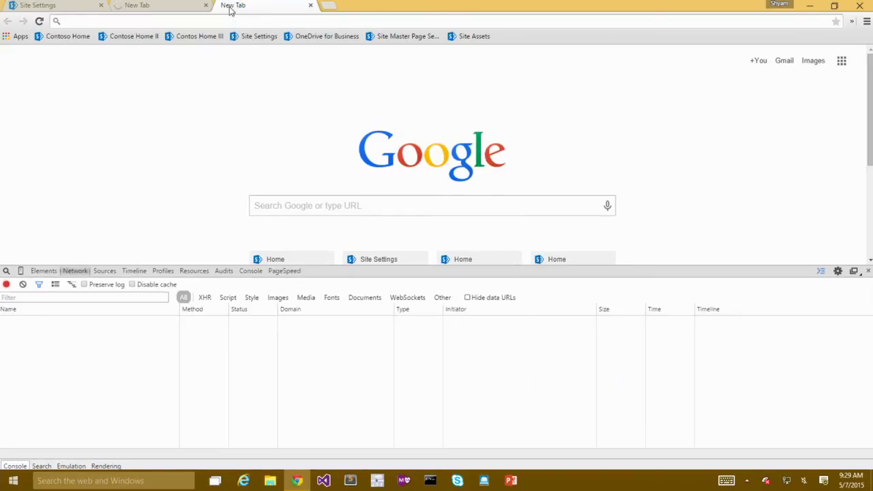
click(309, 37)
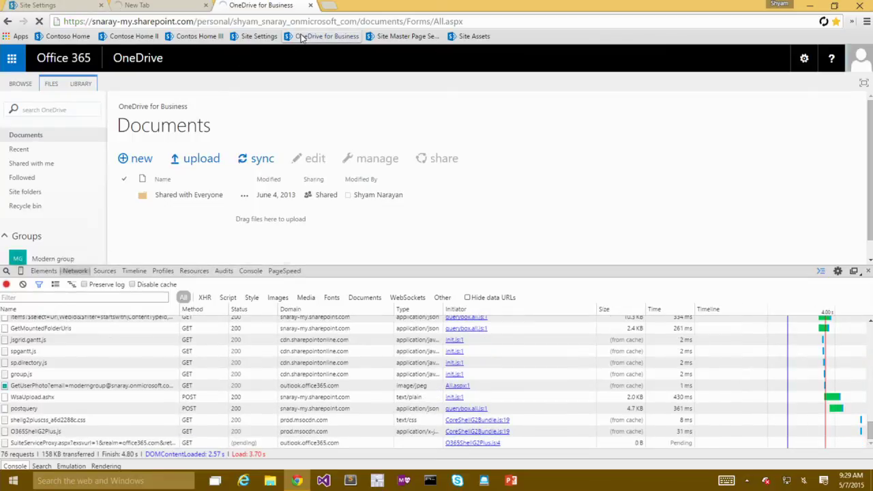
Step: Check the loading Contoso home tab, return to OneDrive, and dismiss the certificate renewal alert
click(143, 6)
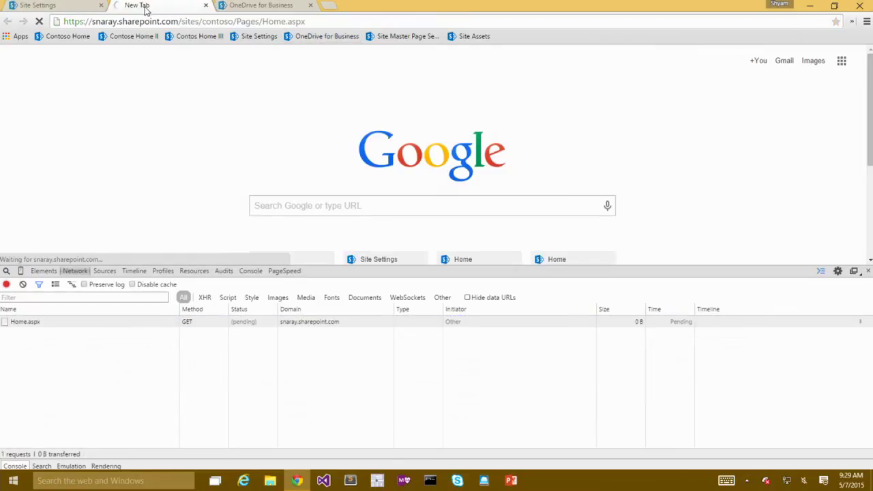
click(292, 6)
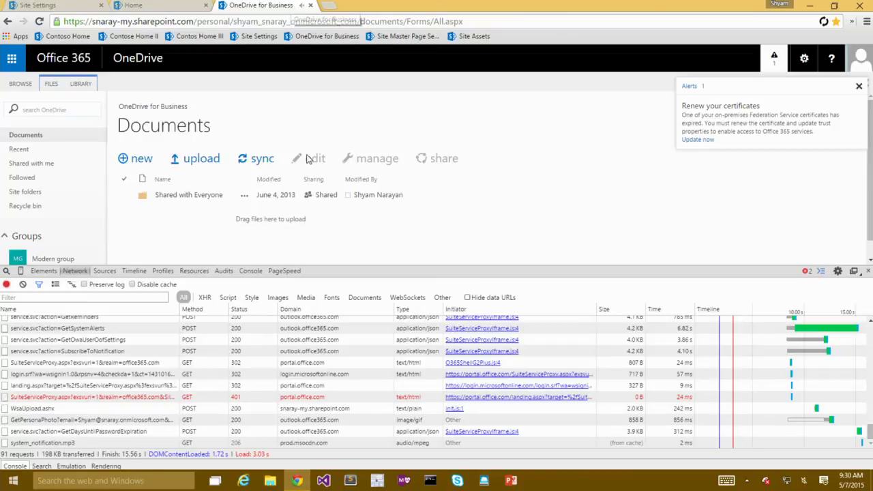
click(858, 86)
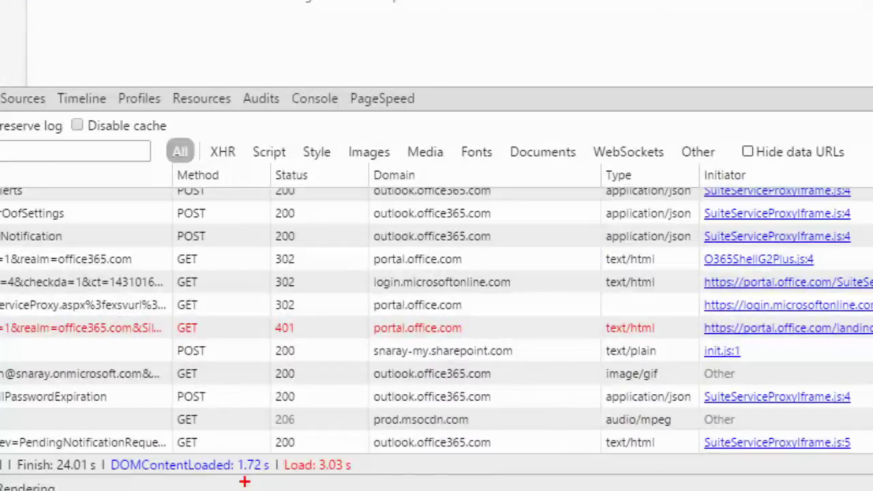
drag(240, 484, 277, 483)
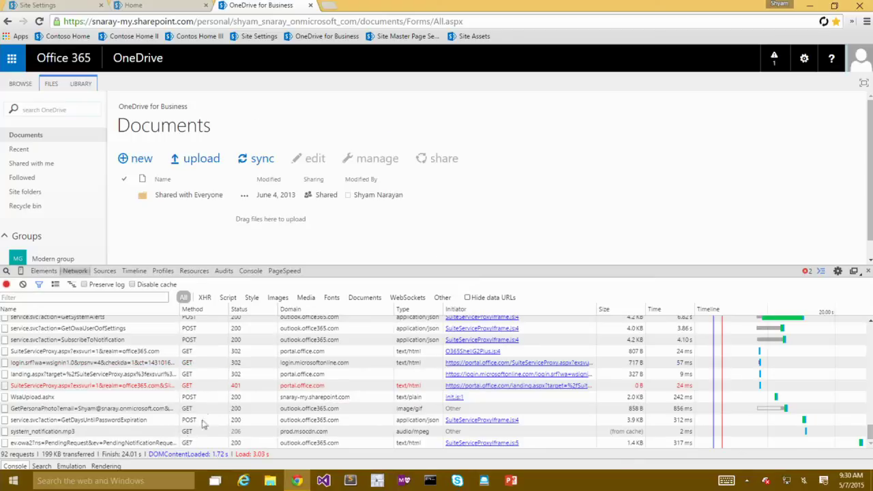
scroll(53, 382, down, 5)
scroll(53, 384, up, 10)
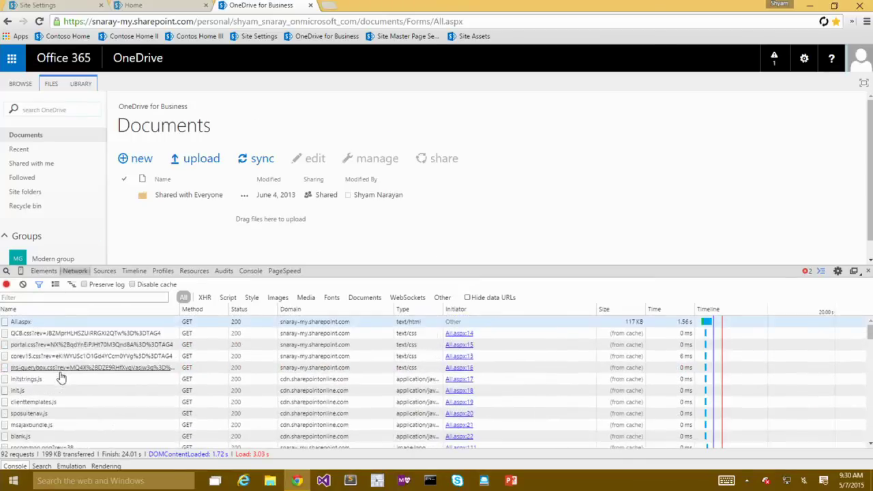
Step: Review the All.aspx request's response headers, then switch to the Contoso home page tab
click(26, 322)
scroll(556, 377, down, 3)
scroll(556, 377, down, 5)
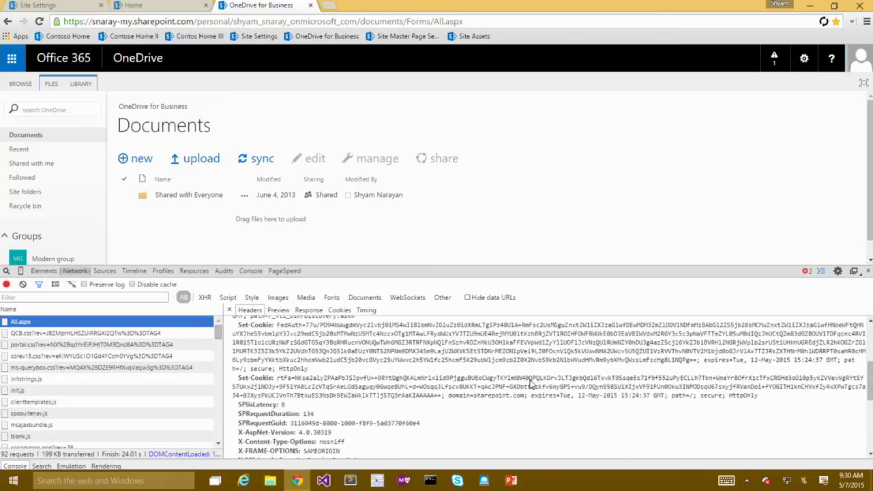
scroll(531, 385, down, 1)
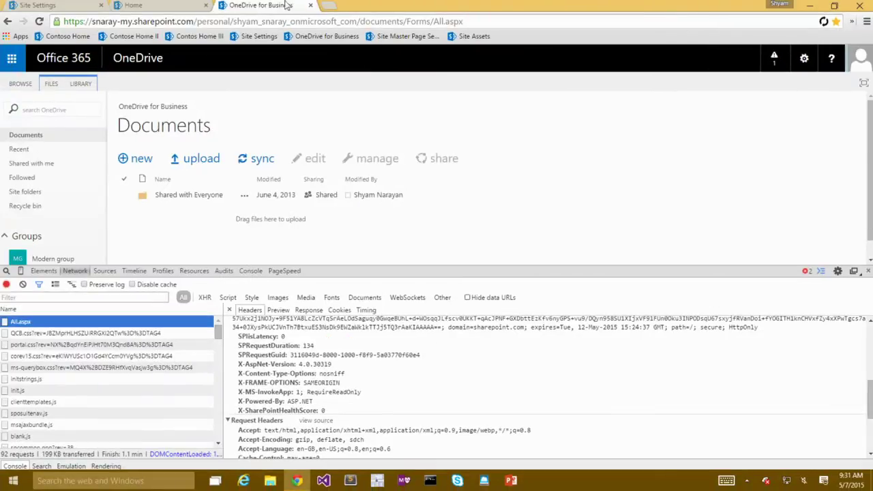
click(164, 6)
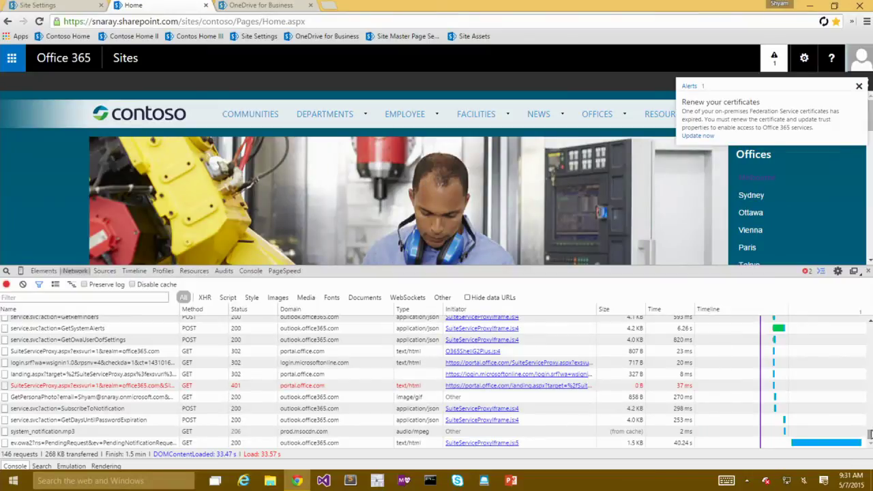
Step: Check the Home.aspx timing and response headers (SPRequestDuration 30063), and dismiss the certificate alert
drag(869, 434, 869, 322)
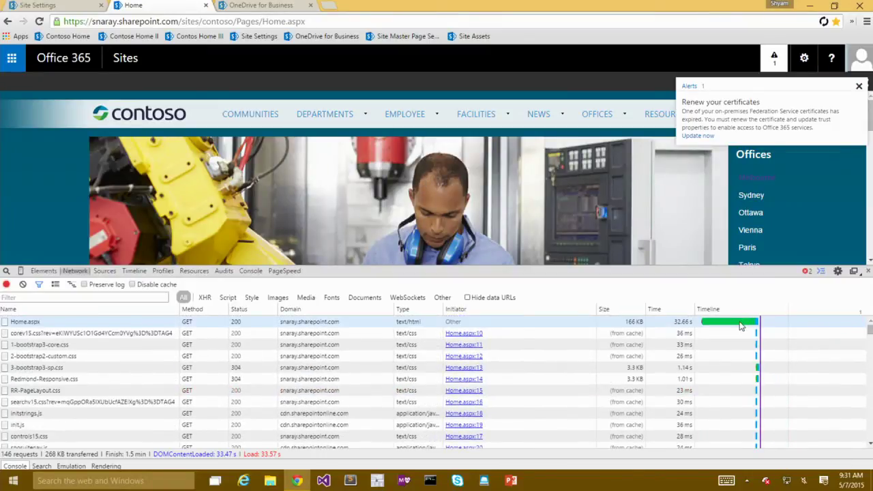
mouse_move(741, 326)
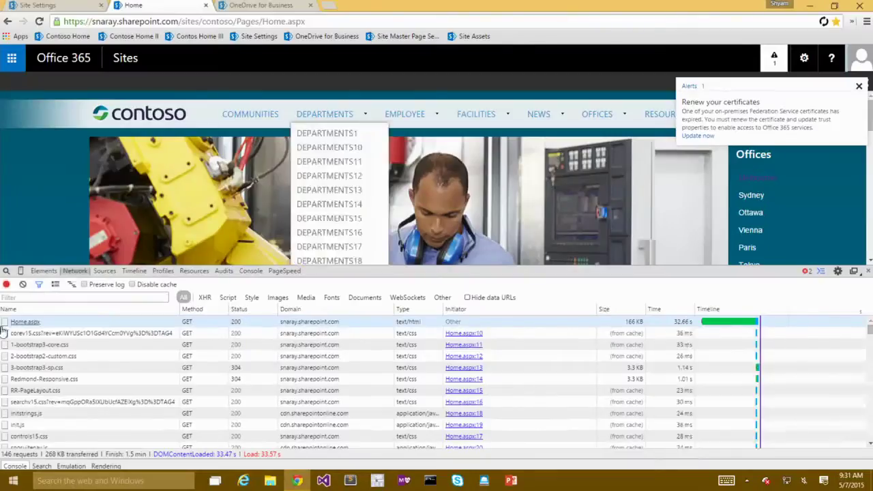
click(25, 321)
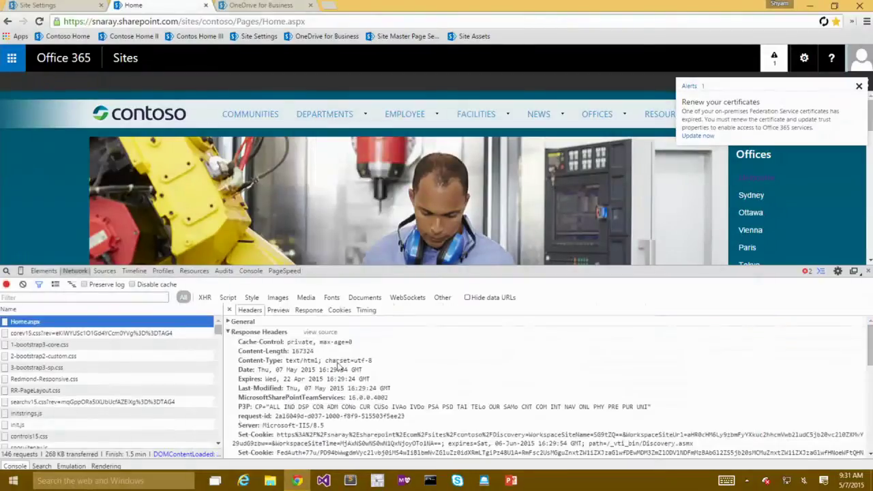
scroll(337, 365, down, 5)
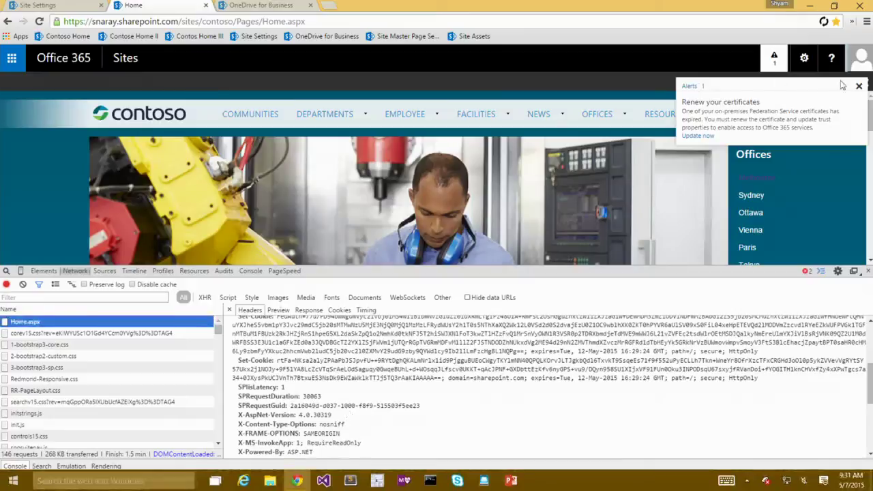
click(858, 85)
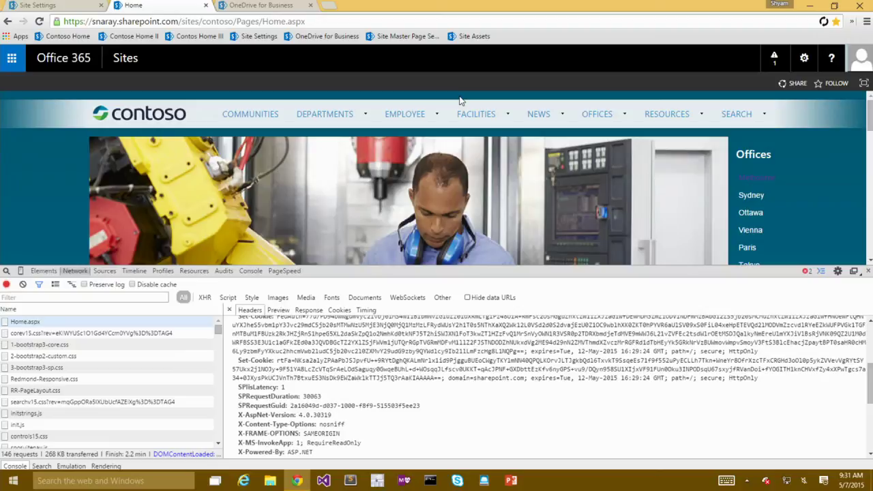
Step: With cache disabled, reload the Contoso home page, then switch to the OneDrive documents tab
click(133, 285)
click(230, 311)
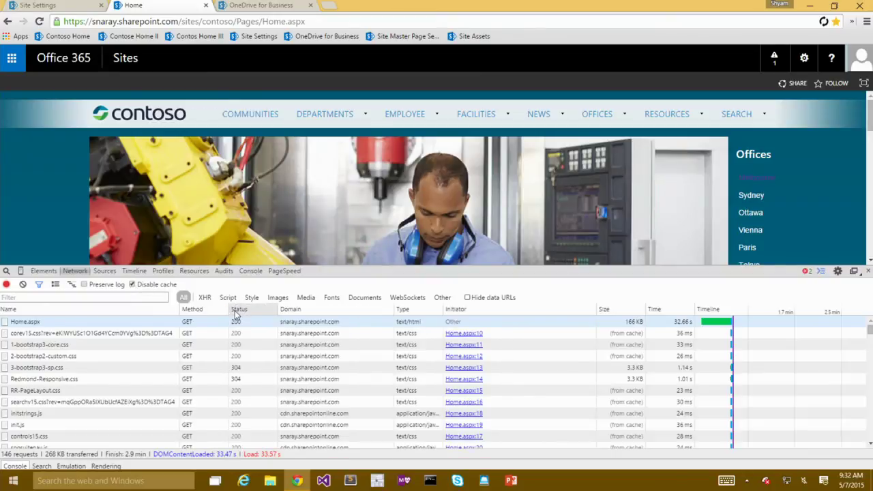
click(58, 39)
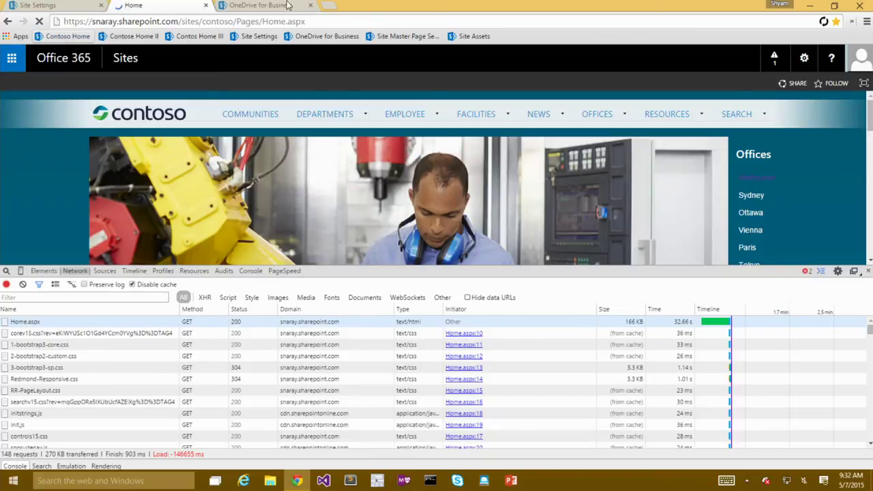
click(262, 5)
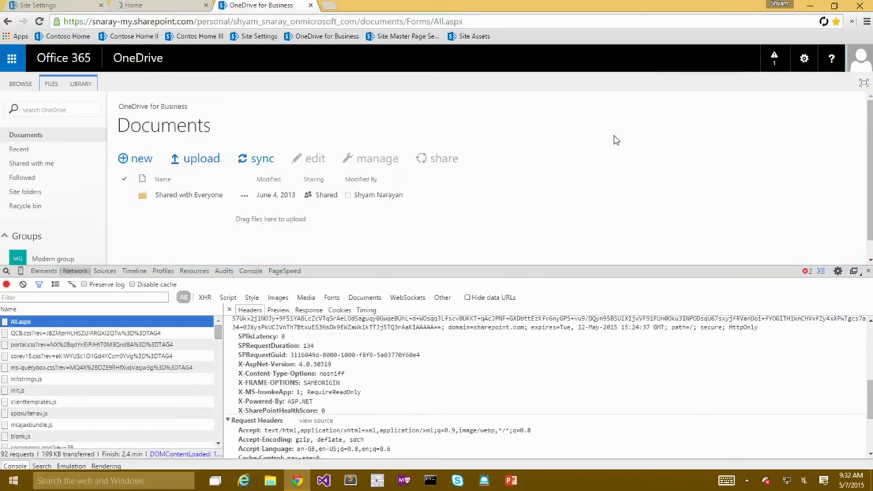
Step: Reload OneDrive uncached, then view the Contoso home page's finished 45.33 s uncached load
key(F5)
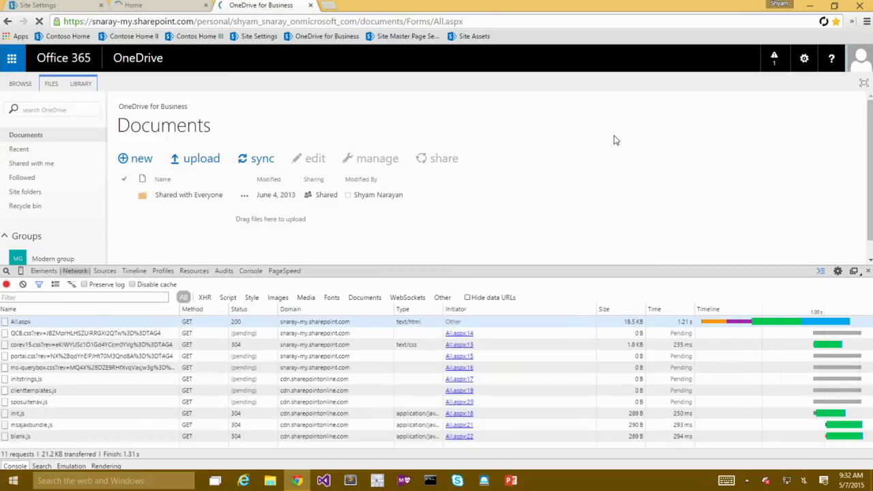
click(156, 6)
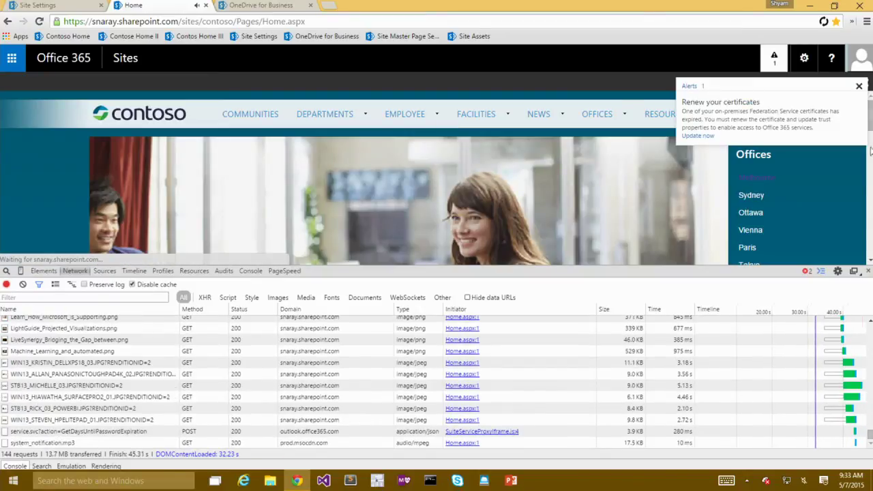
click(859, 86)
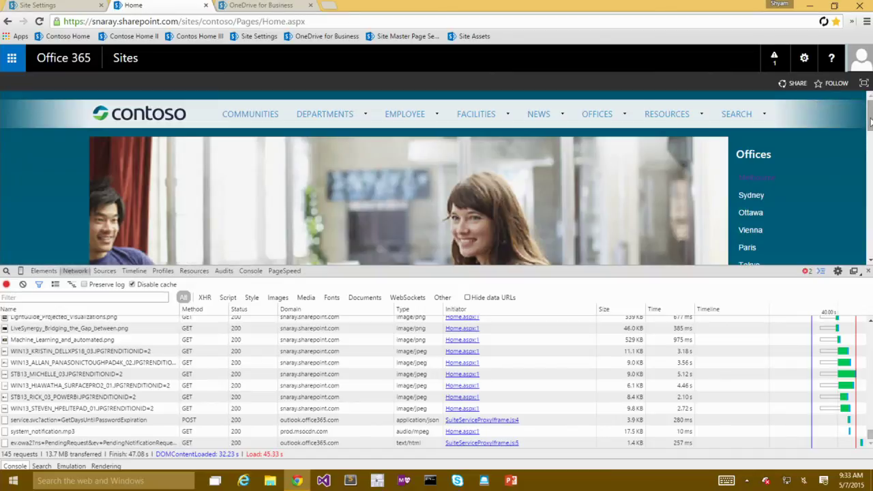
Step: Inspect the Sydney Opera House footer photo's markup: SiteAssets/travel_0046.jpg at 304×100px
scroll(867, 123, down, 5)
scroll(251, 249, down, 8)
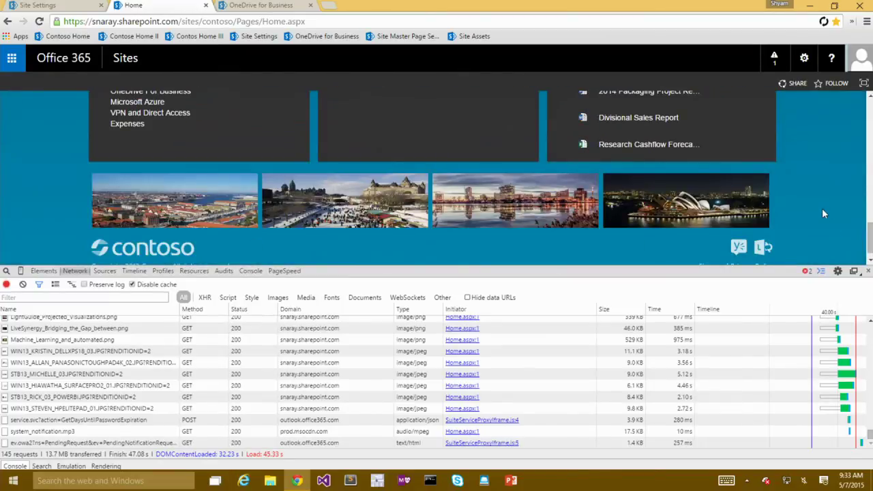
right_click(693, 207)
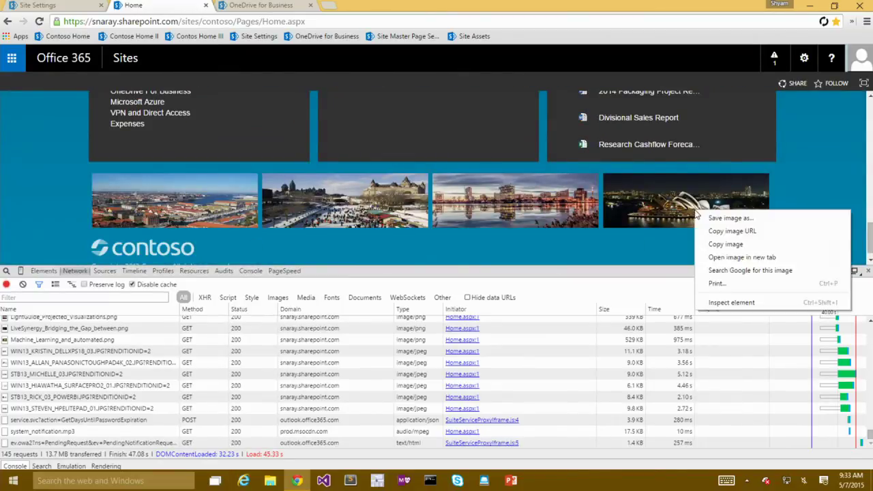
click(723, 302)
mouse_move(262, 364)
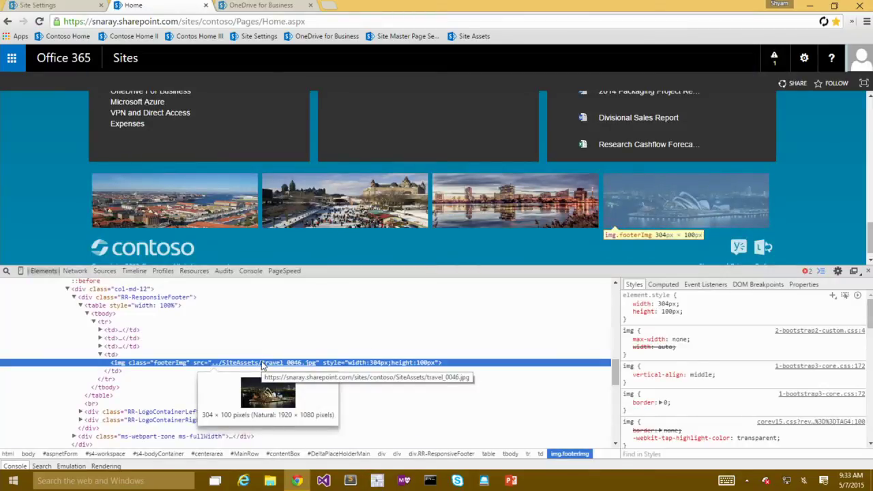
key(Escape)
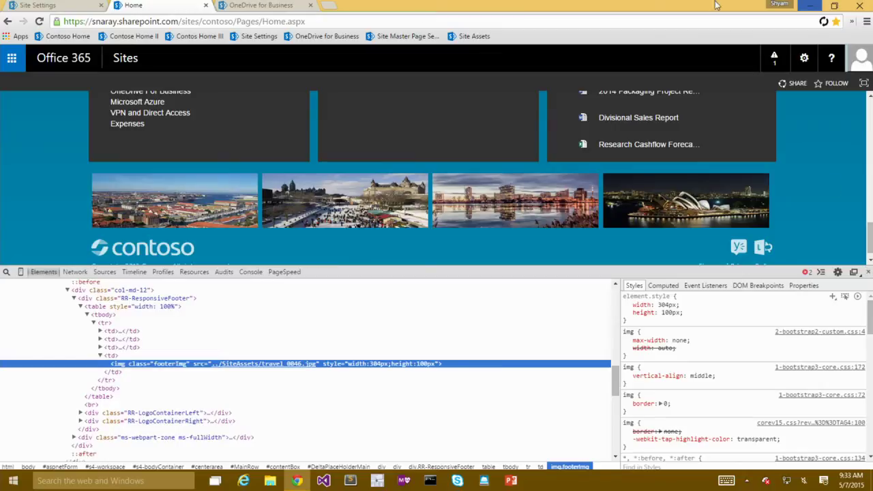
drag(870, 236, 870, 112)
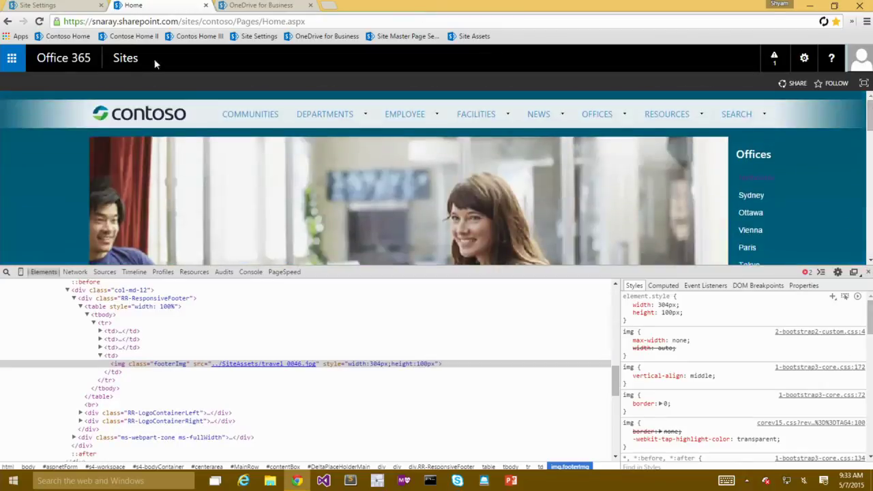
Step: In Site Settings, set the site master page to Optimized, then return to the Contoso home tab
click(38, 6)
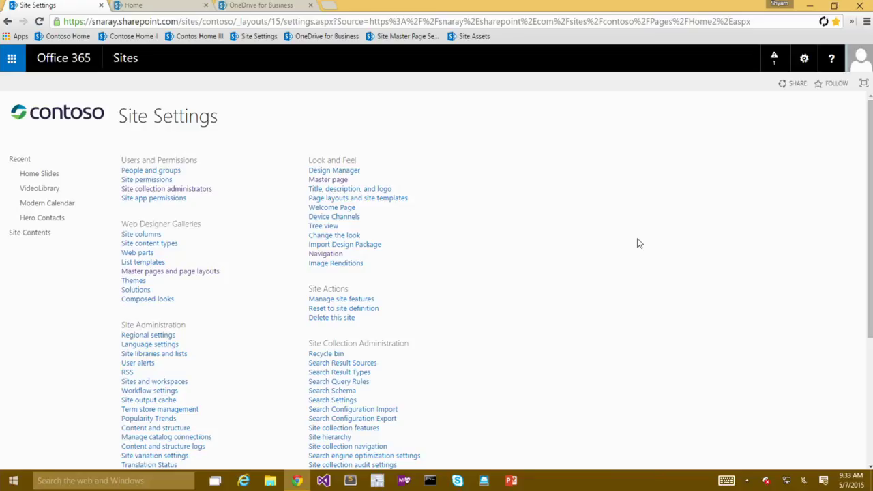
click(350, 189)
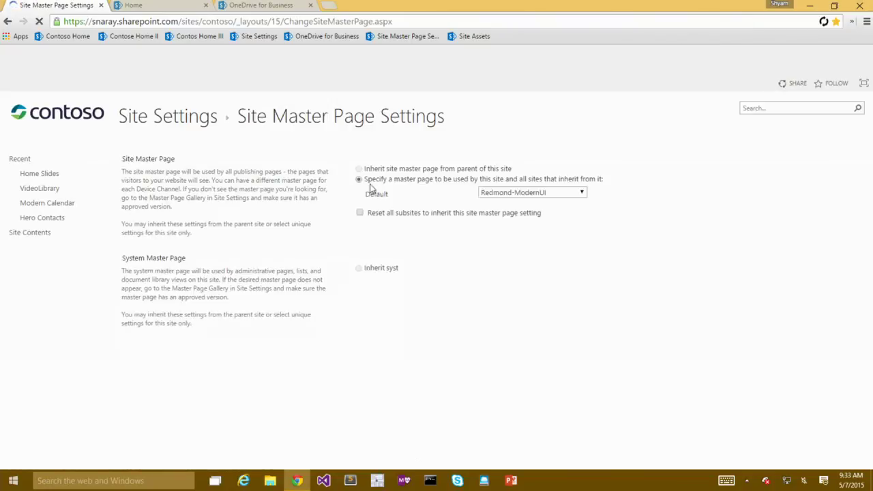
click(561, 196)
click(542, 312)
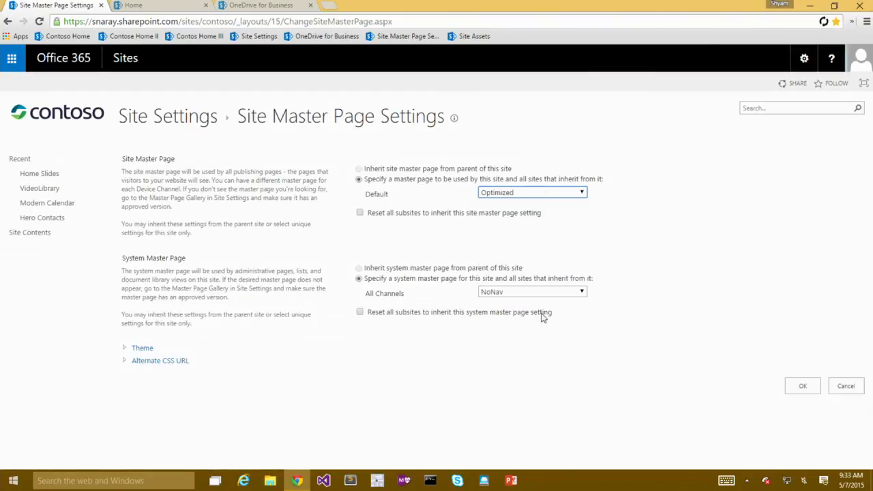
click(789, 388)
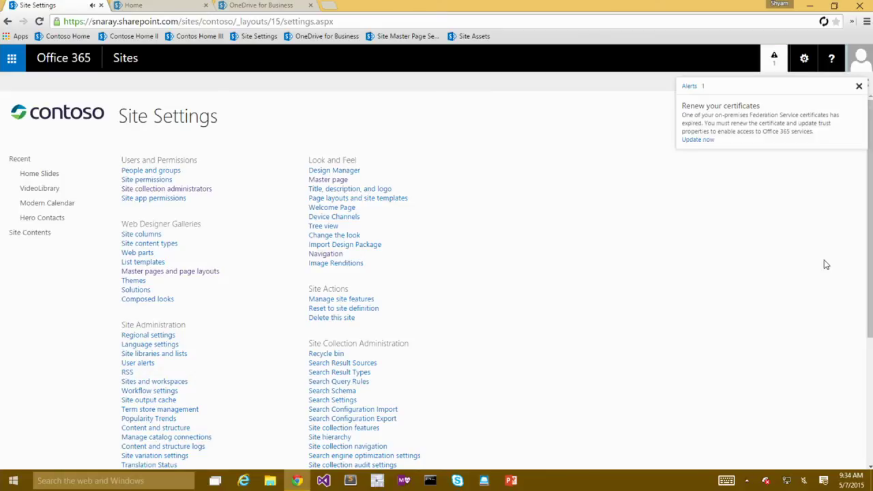
click(143, 8)
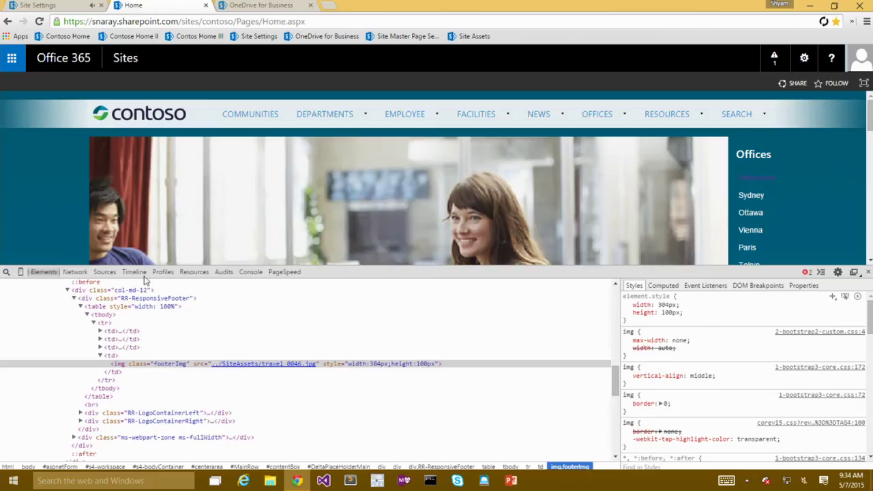
Step: Record the Contoso Home reload in the Network log, then replace the OneDrive tab with a blank tab
click(87, 272)
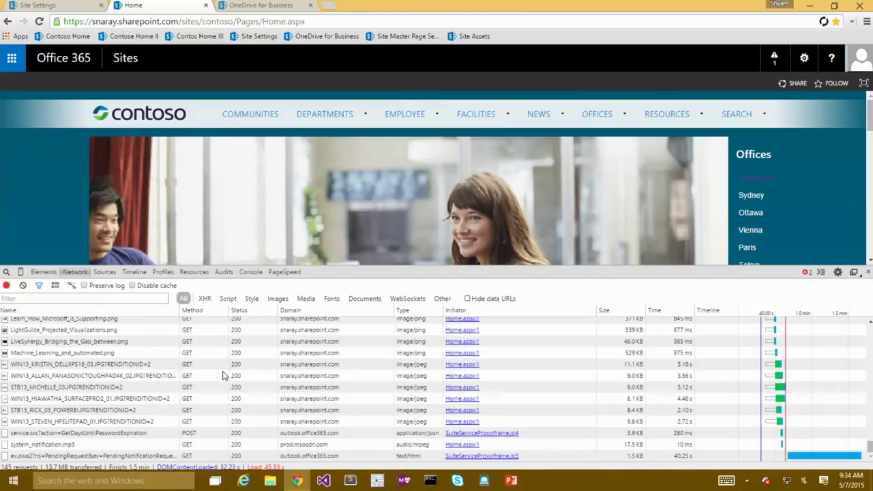
click(210, 24)
click(68, 37)
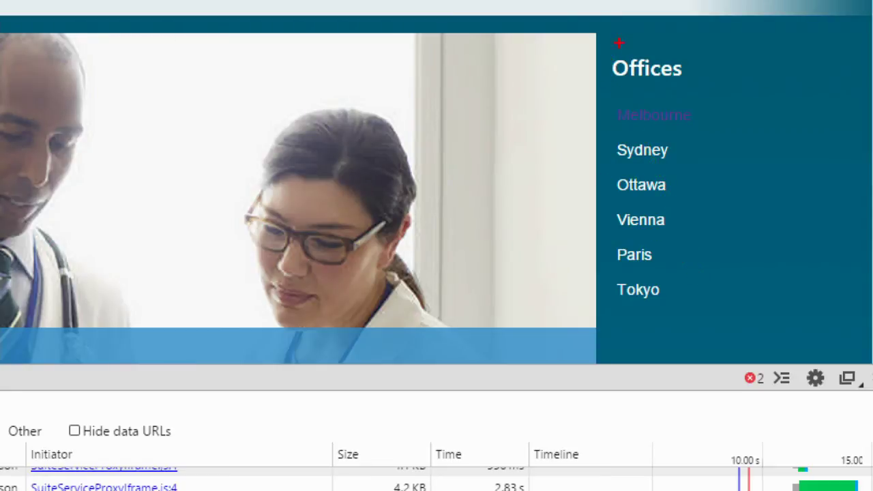
mouse_move(605, 46)
mouse_down()
mouse_move(689, 298)
mouse_move(720, 321)
mouse_up()
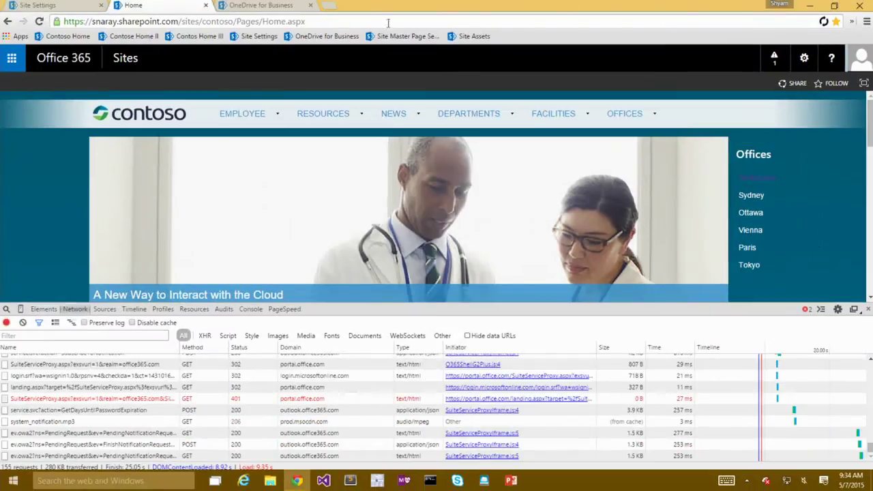
click(310, 5)
click(225, 6)
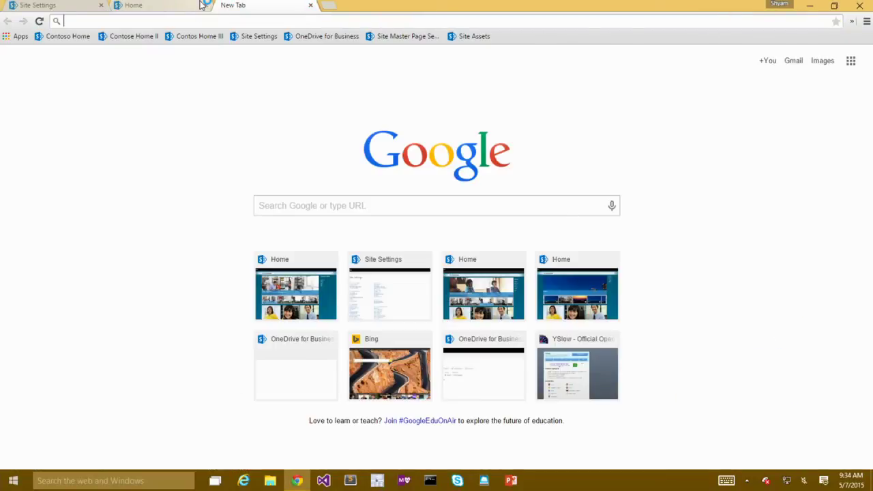
Step: Load homeopt.aspx from the Contose Home II bookmark under Network recording, dismiss the alert, and reload
key(F12)
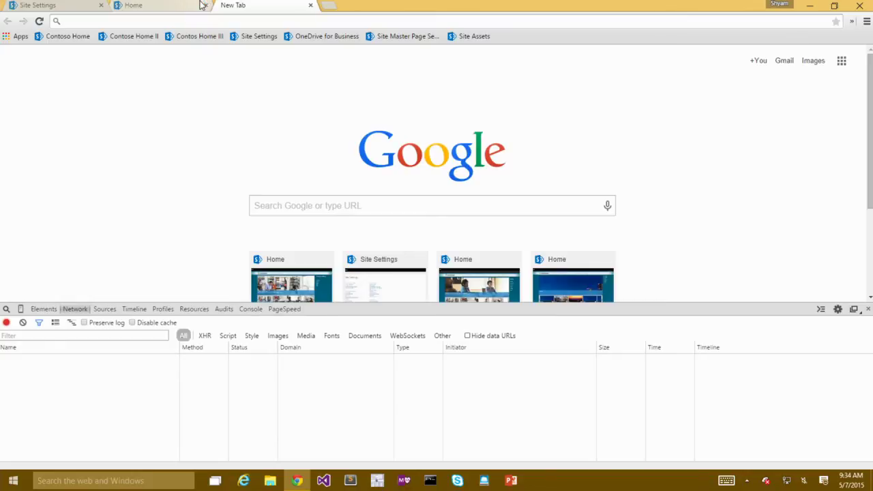
click(137, 37)
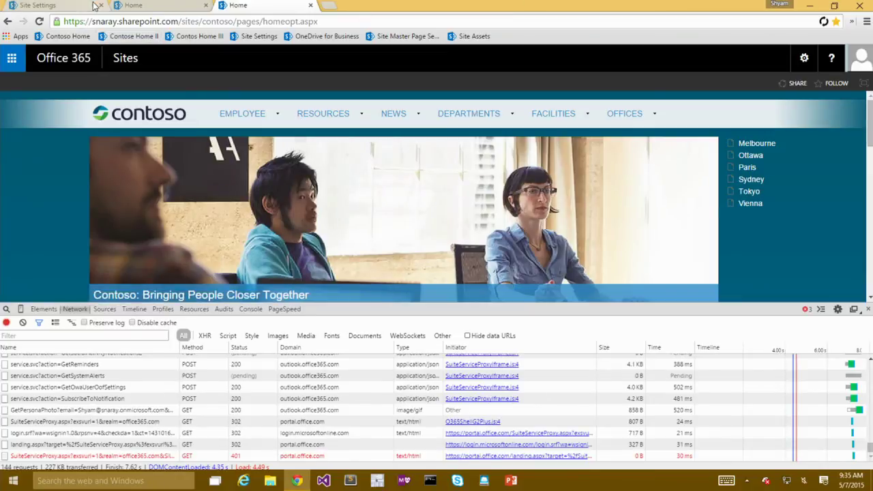
drag(768, 306, 774, 326)
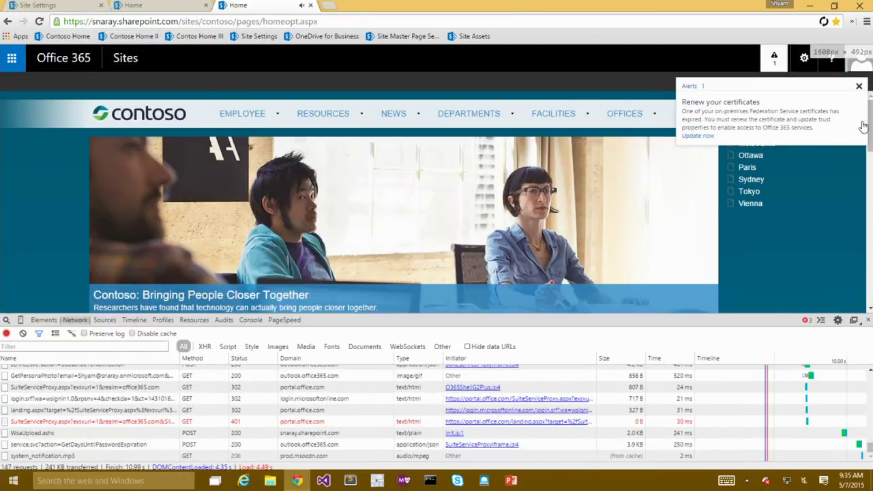
click(858, 86)
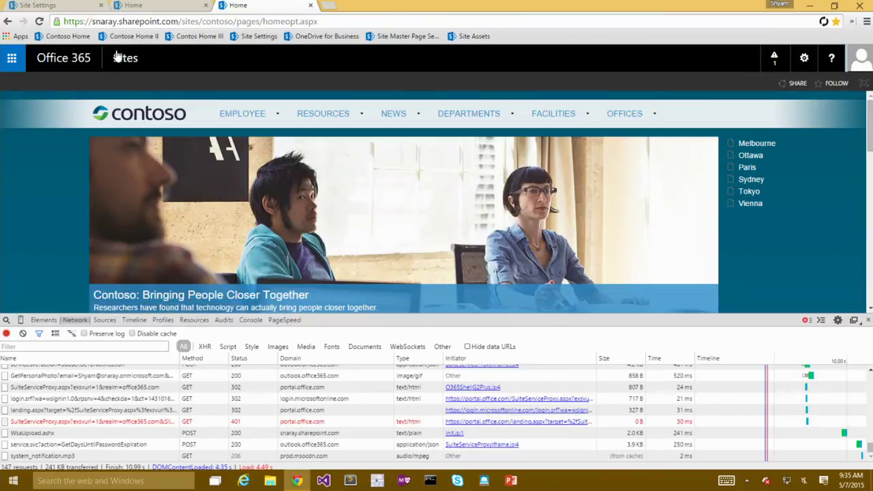
key(F5)
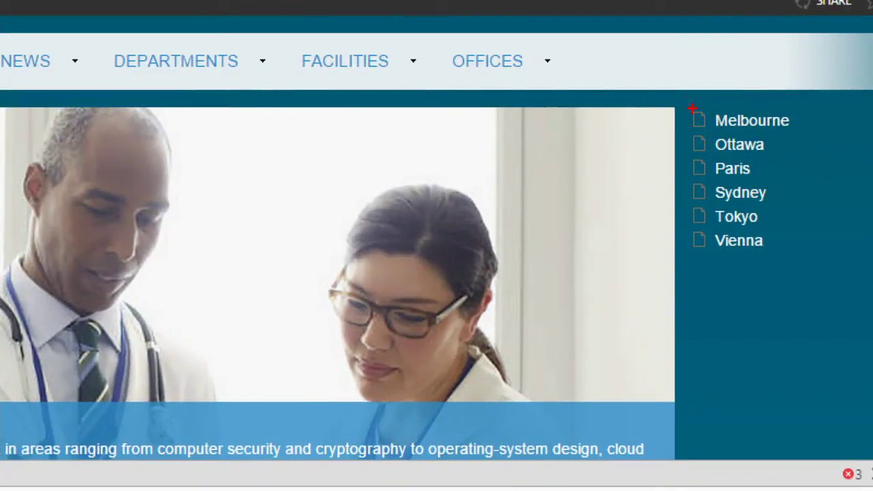
drag(684, 98, 819, 269)
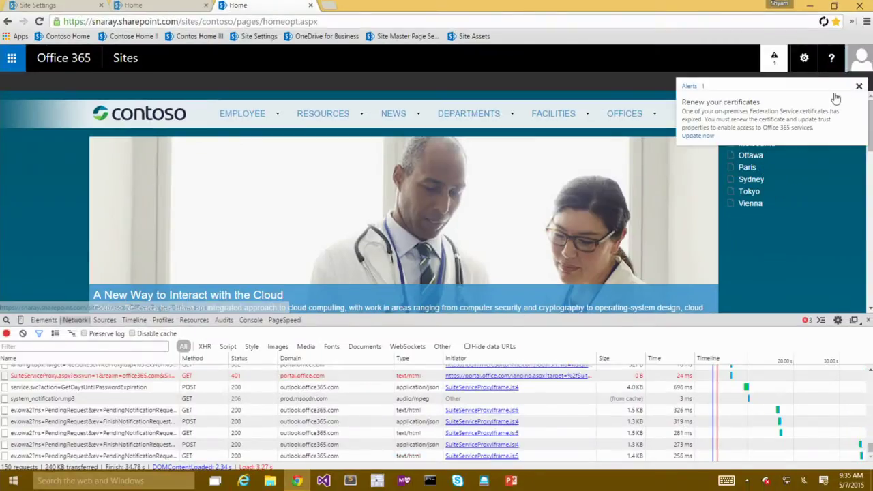
Step: Dismiss the certificate alert and reload homeopt.aspx from the Contose Home II bookmark
click(857, 92)
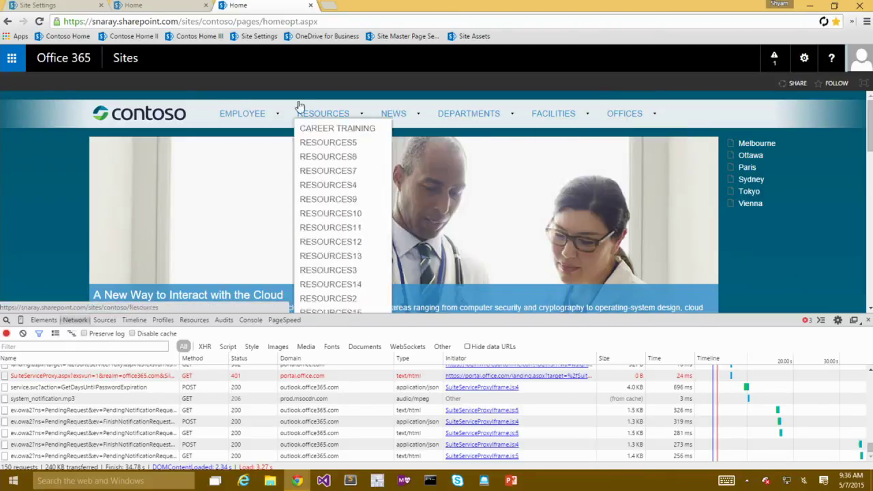
mouse_move(399, 114)
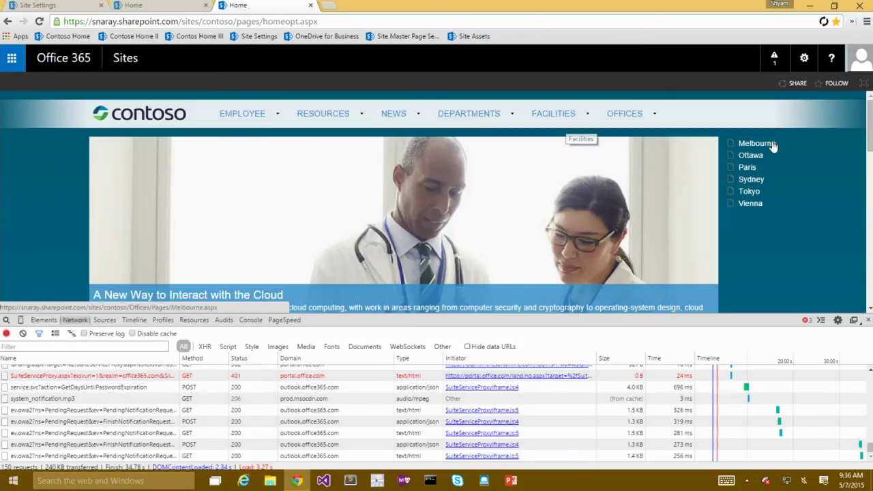
click(134, 37)
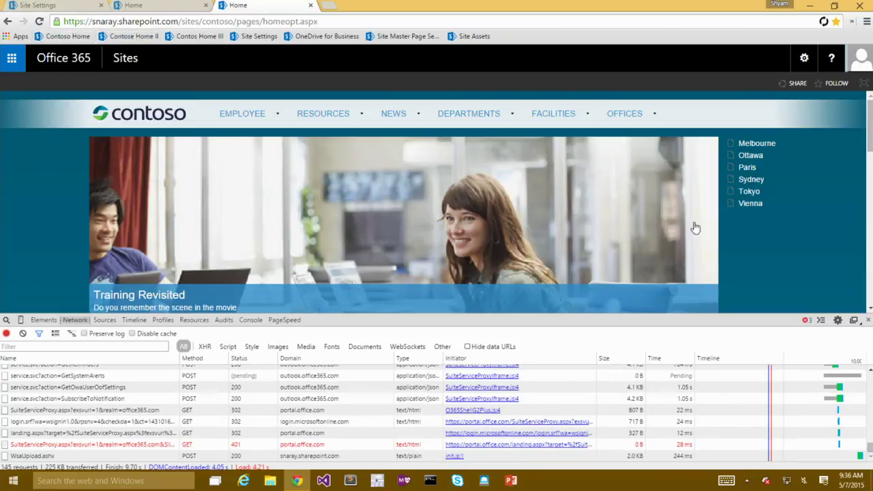
Step: Record an uncached homeopt.aspx load with Disable cache on, dismissing the certificate alert
click(133, 333)
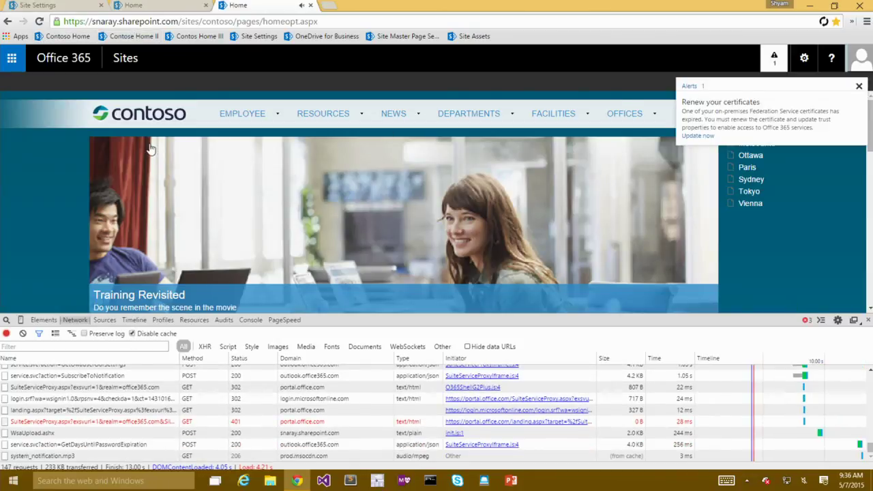
click(130, 37)
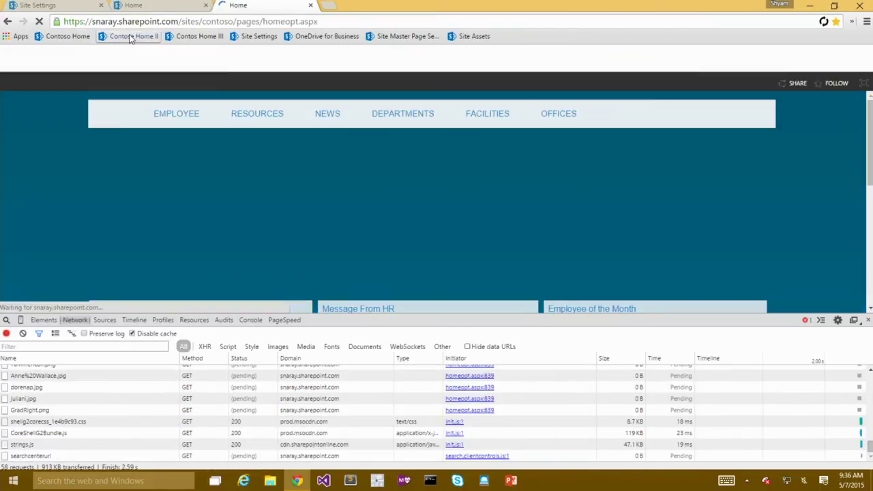
mouse_move(452, 152)
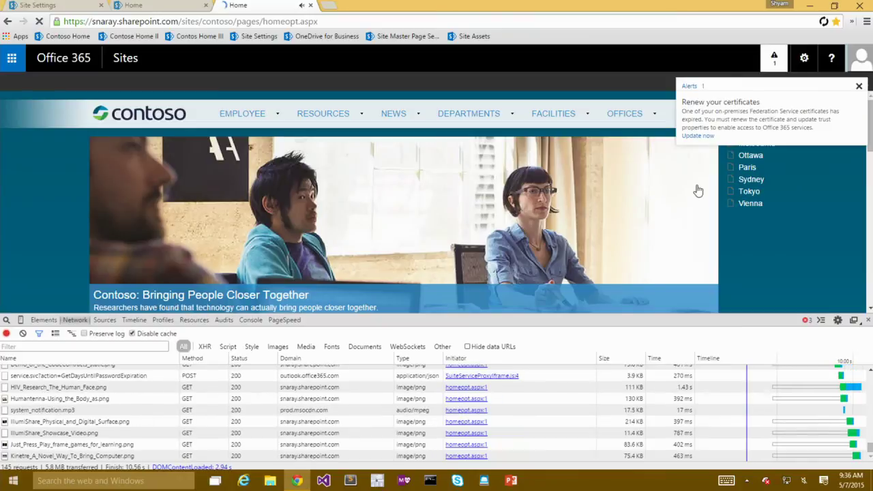
click(858, 85)
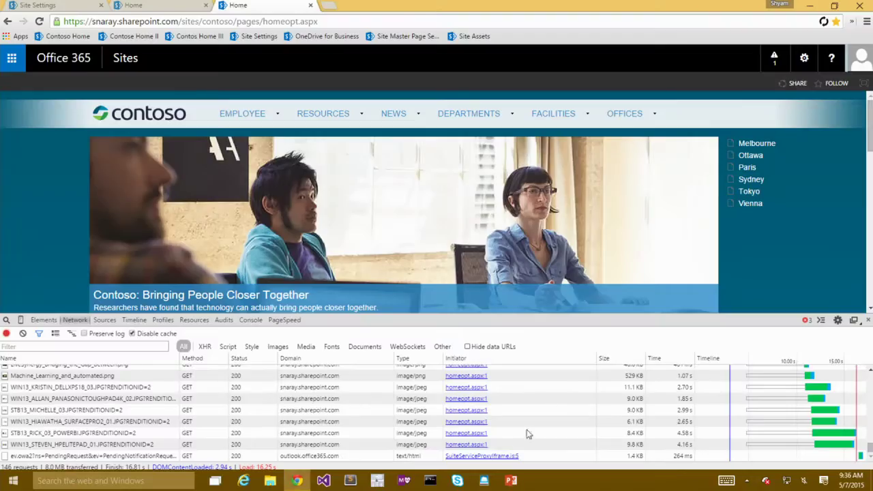
drag(870, 126, 870, 266)
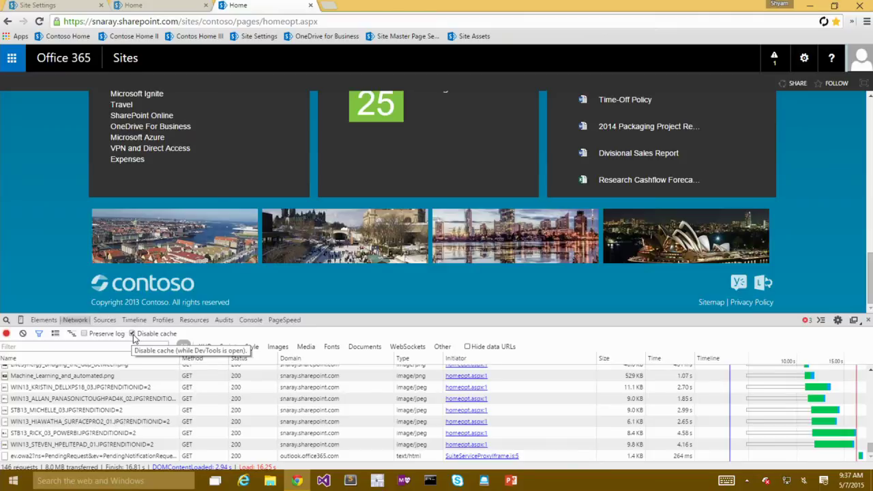
Step: Filter the homeopt.aspx network requests by 'jq', then go to the Site Settings tab
click(330, 6)
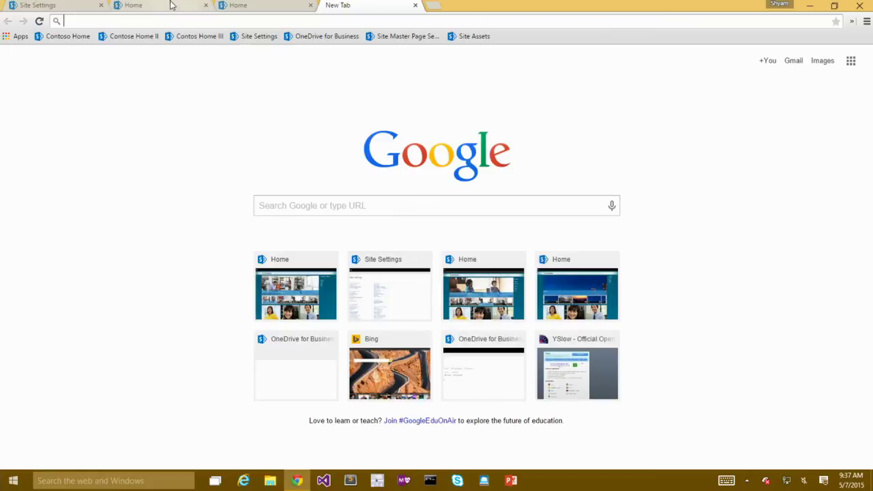
click(258, 9)
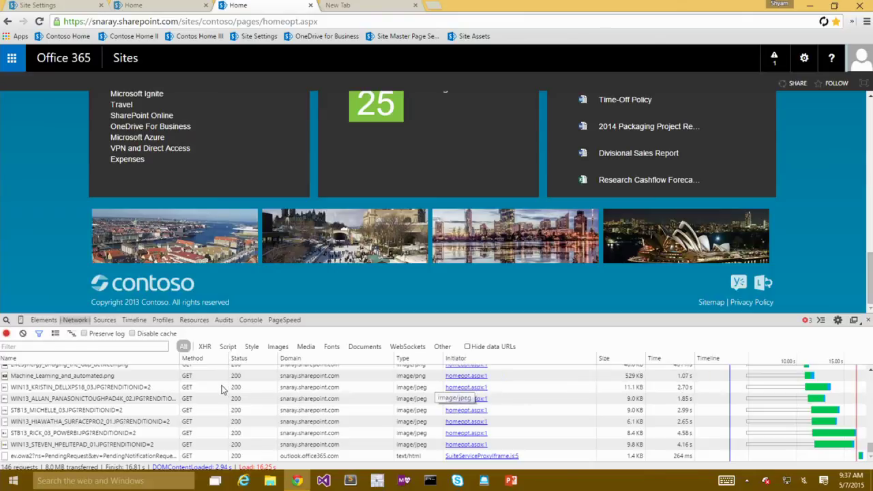
click(145, 346)
text(jq)
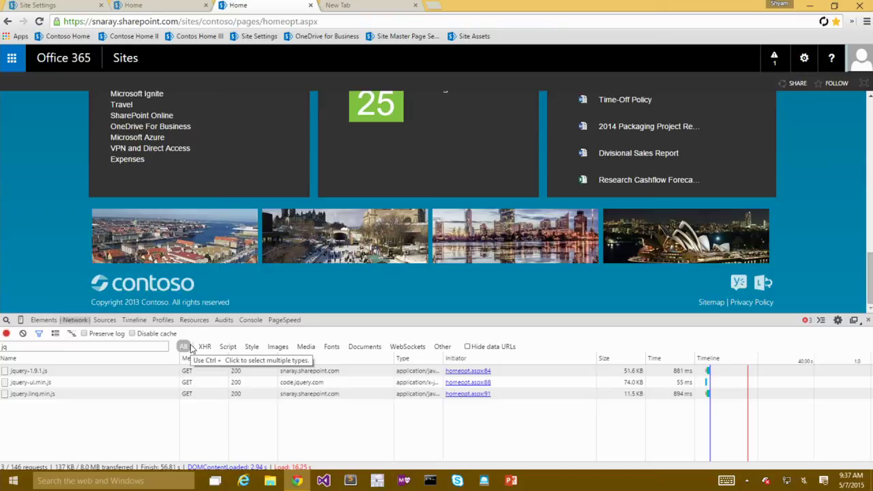
click(45, 5)
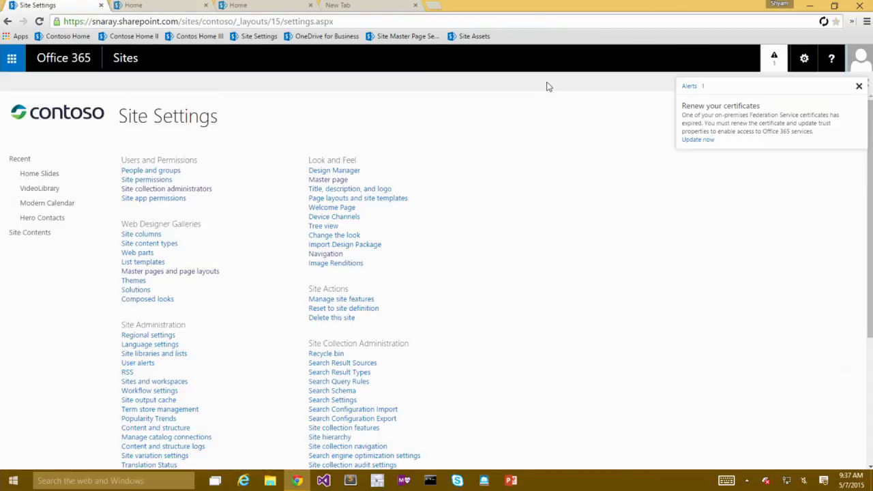
Step: Choose NWOptimized as the site's default master page and confirm with OK
click(383, 189)
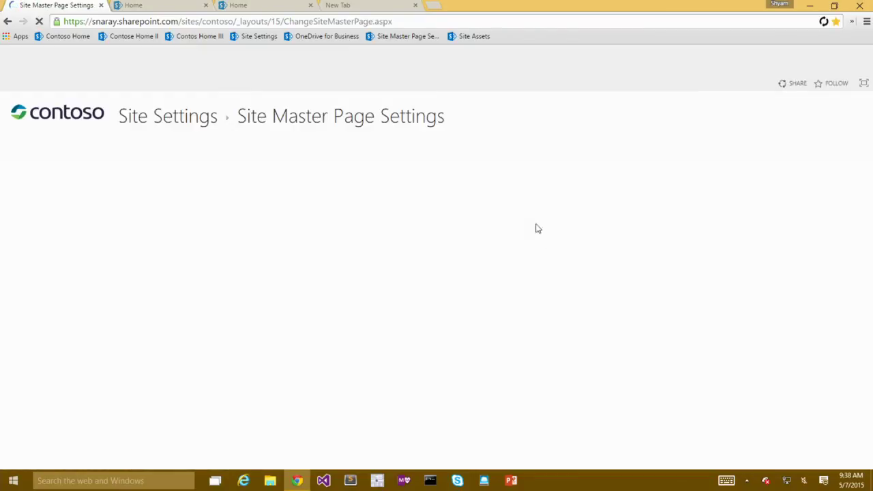
click(545, 194)
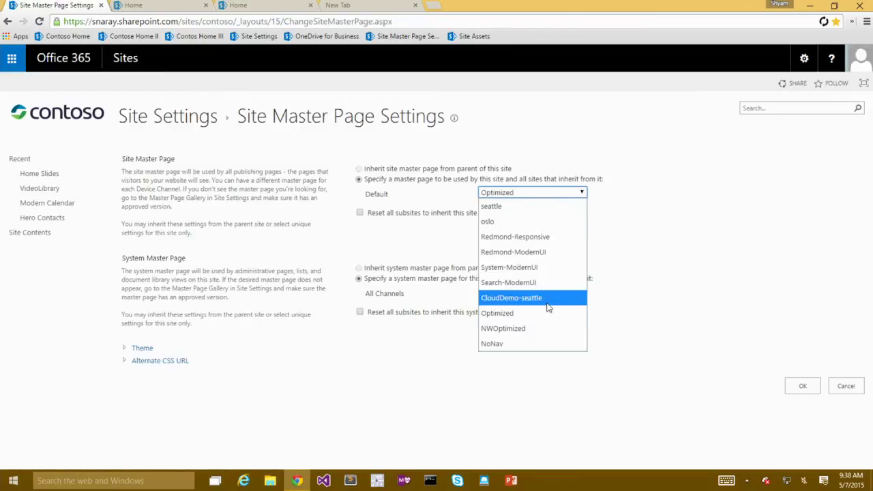
click(553, 330)
click(803, 392)
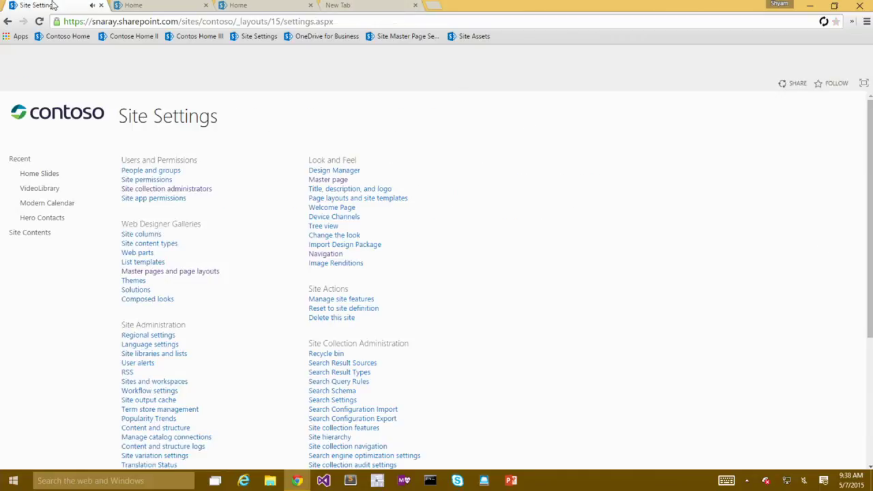
Step: In a new tab with DevTools open, load Home2.aspx and reload it twice for fresh timings
click(339, 6)
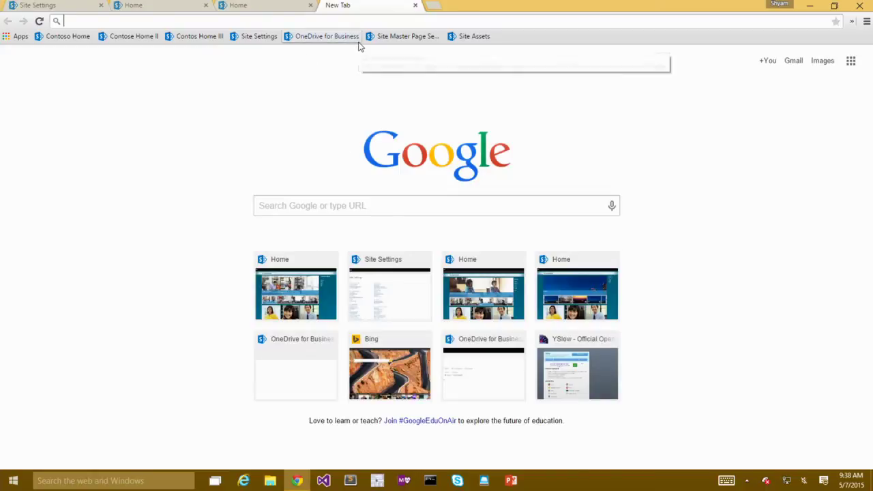
key(F12)
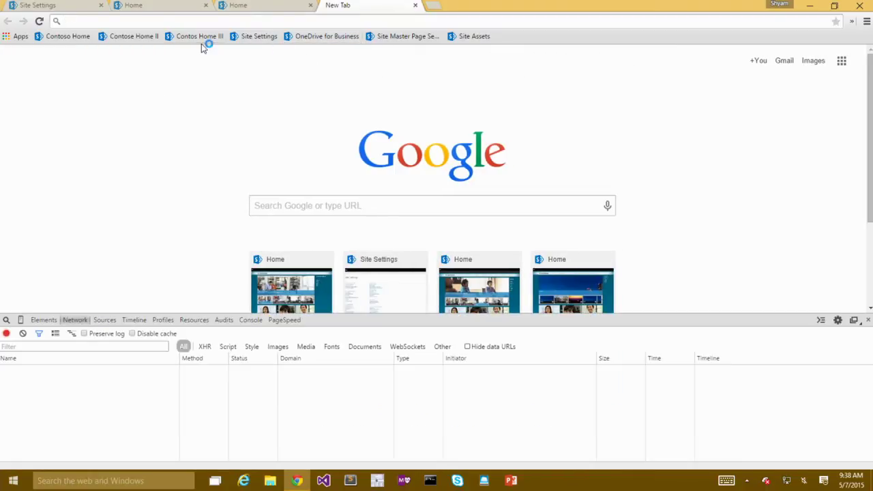
click(200, 39)
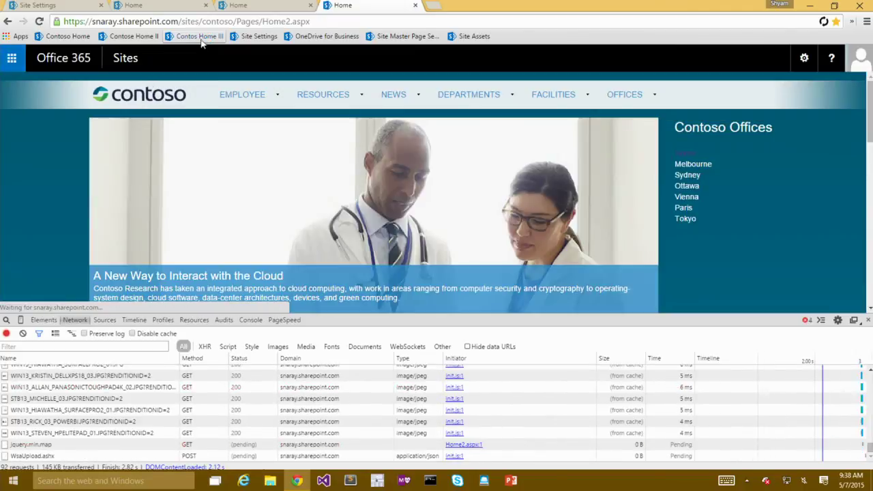
click(194, 38)
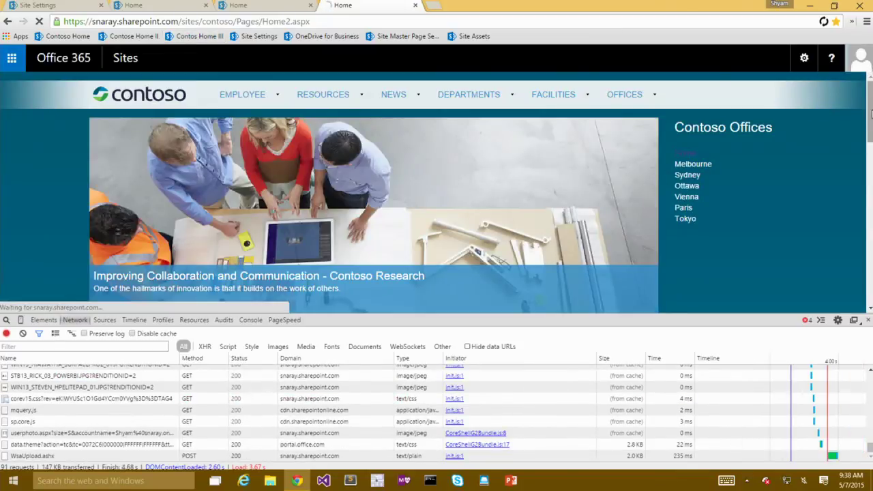
scroll(436, 190, down, 2)
click(185, 40)
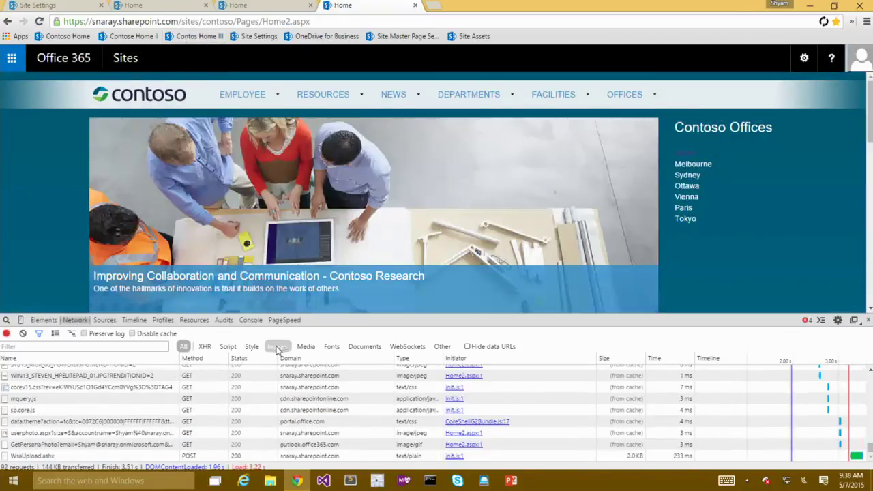
Step: Enlarge the request list, dismiss the certificate alert, and switch to the homeopt tab
drag(333, 319, 333, 294)
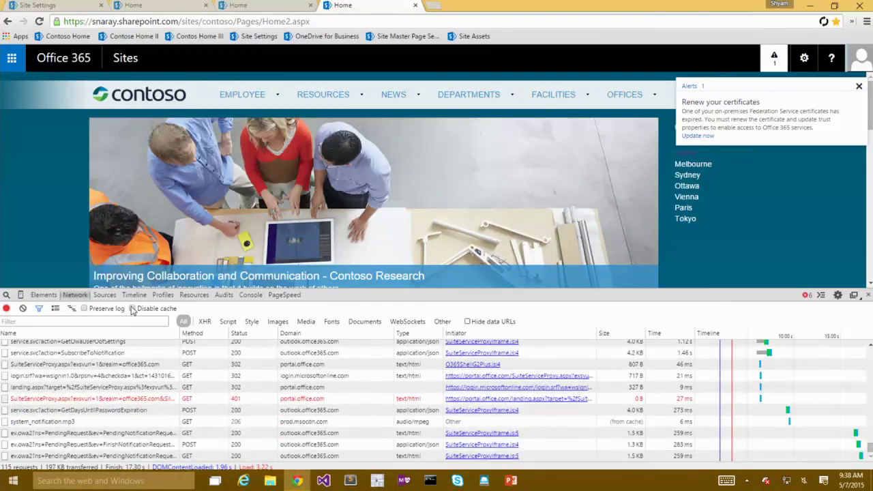
click(858, 86)
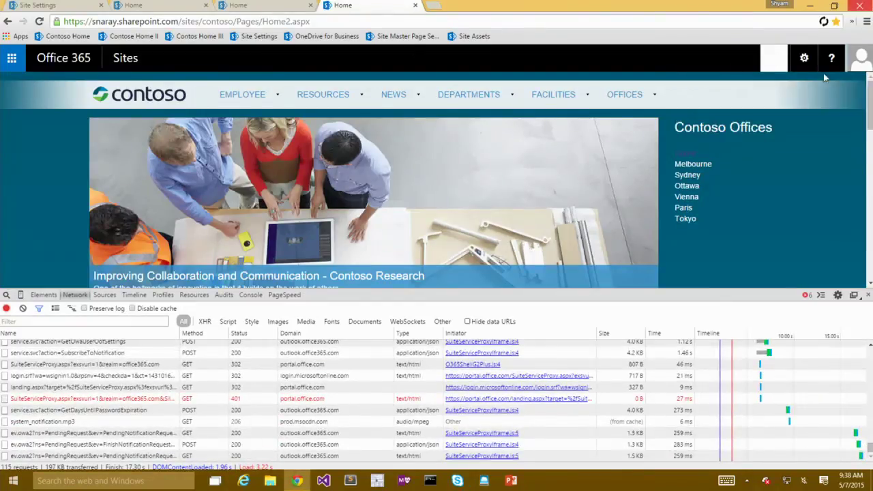
key(ctrl+shift+Tab)
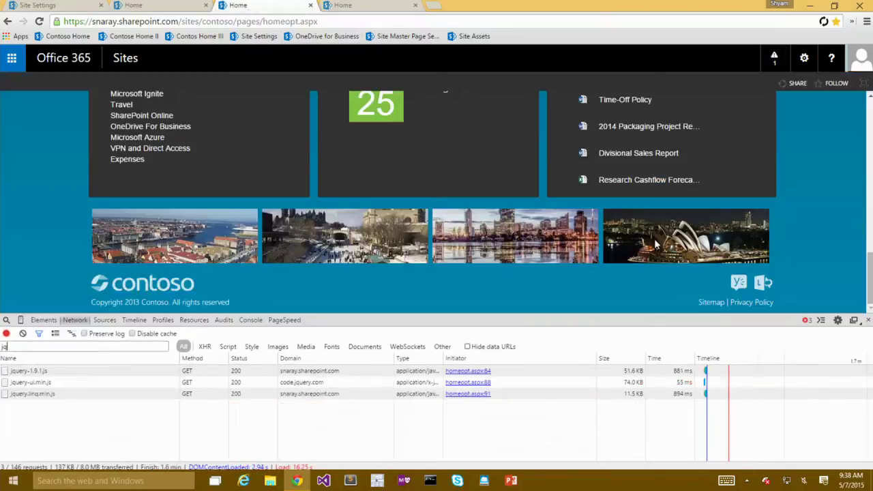
Step: Close DevTools on homeopt.aspx, scroll through the page, then return to the Home2 tab
click(862, 319)
scroll(815, 294, up, 5)
scroll(815, 297, down, 2)
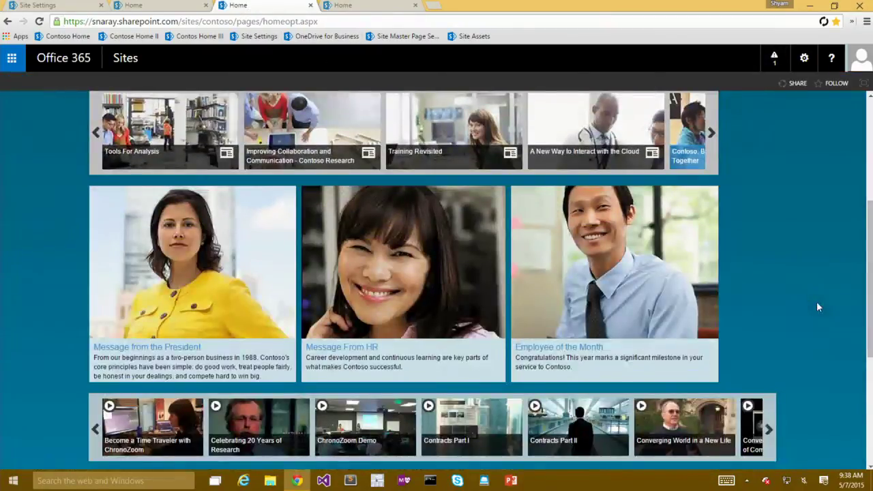
scroll(816, 301, up, 4)
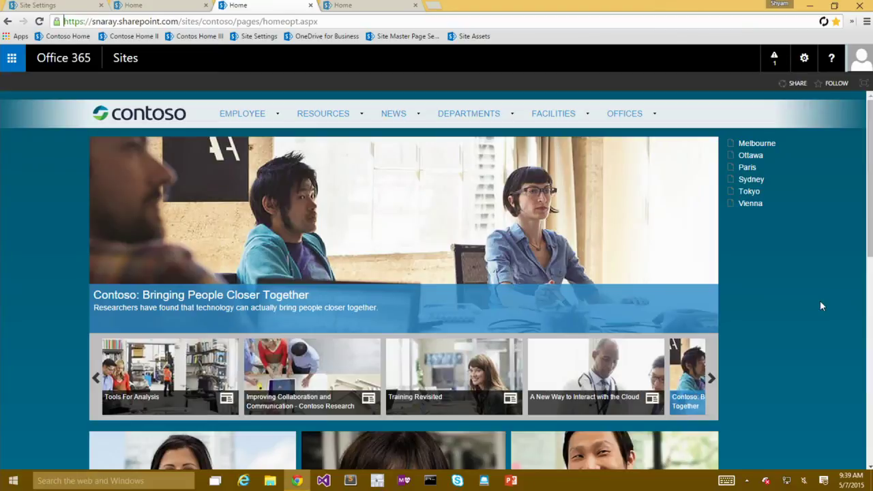
scroll(820, 306, down, 10)
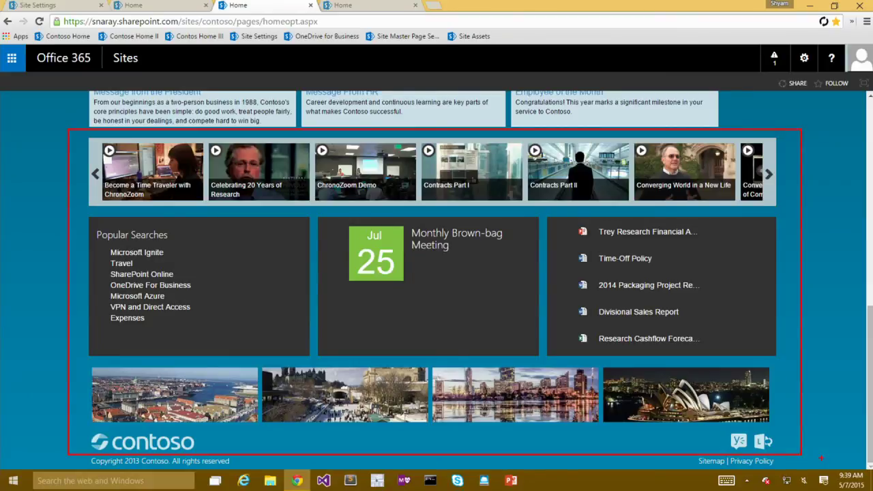
click(369, 6)
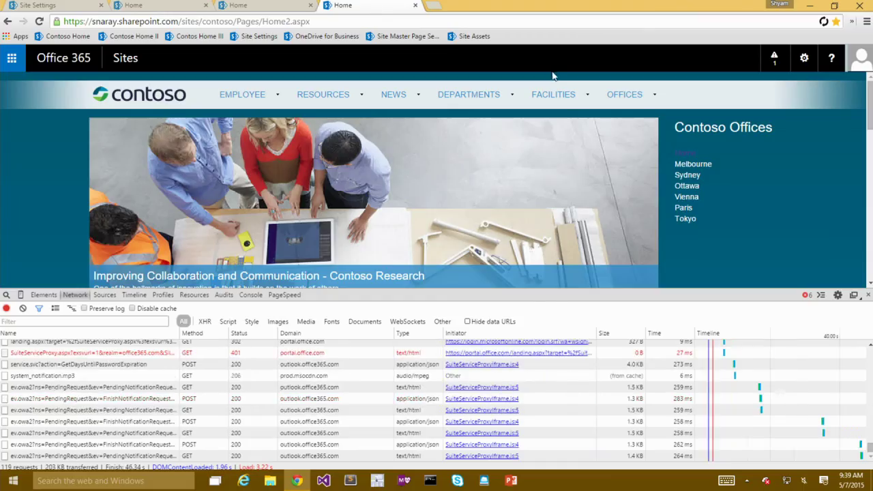
Step: Clear the Home2 network log, scroll down to log image loads, and filter to Script requests
click(23, 308)
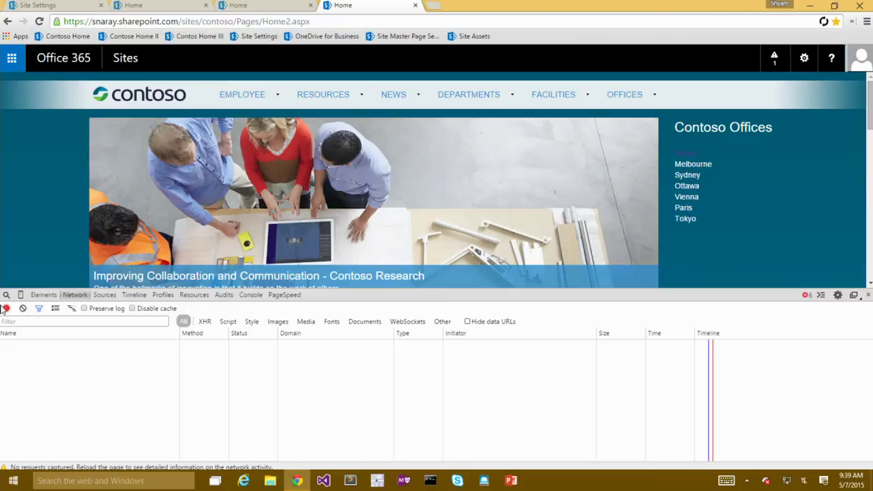
scroll(823, 220, down, 5)
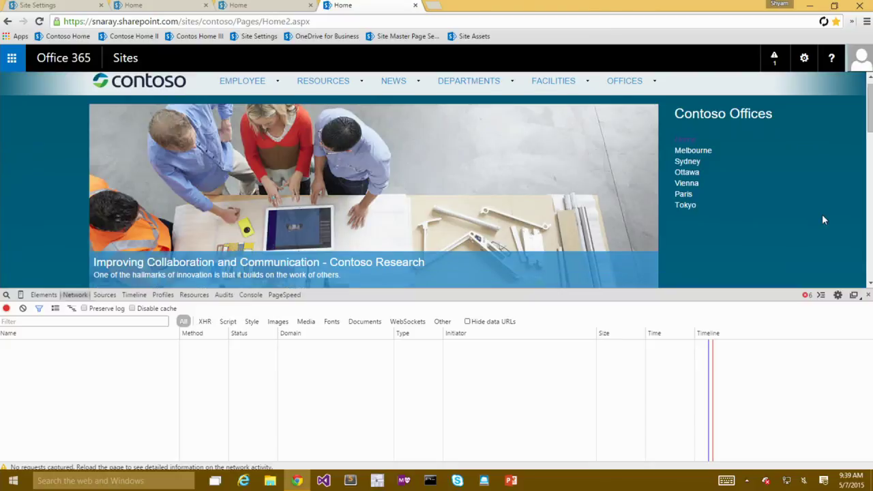
scroll(823, 220, down, 2)
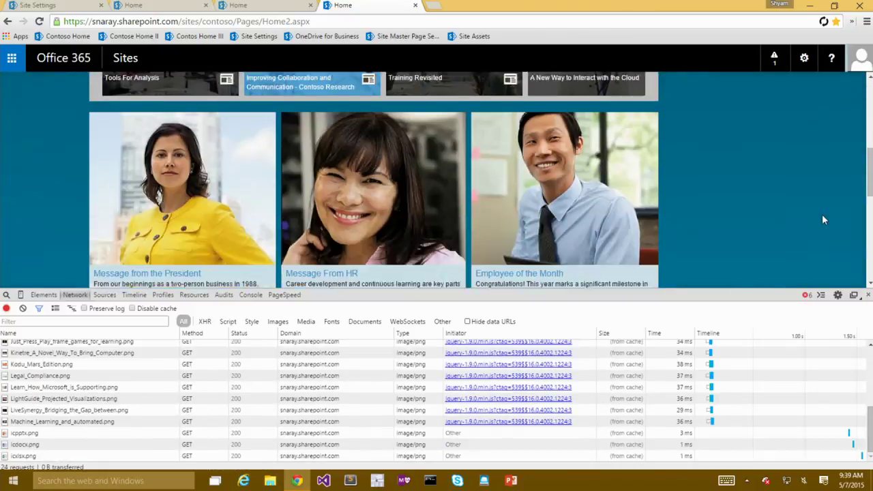
scroll(822, 220, down, 3)
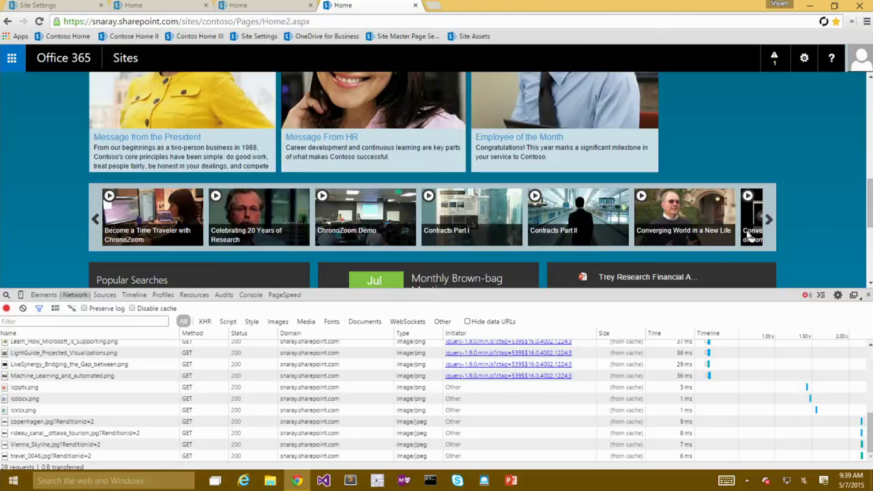
click(228, 321)
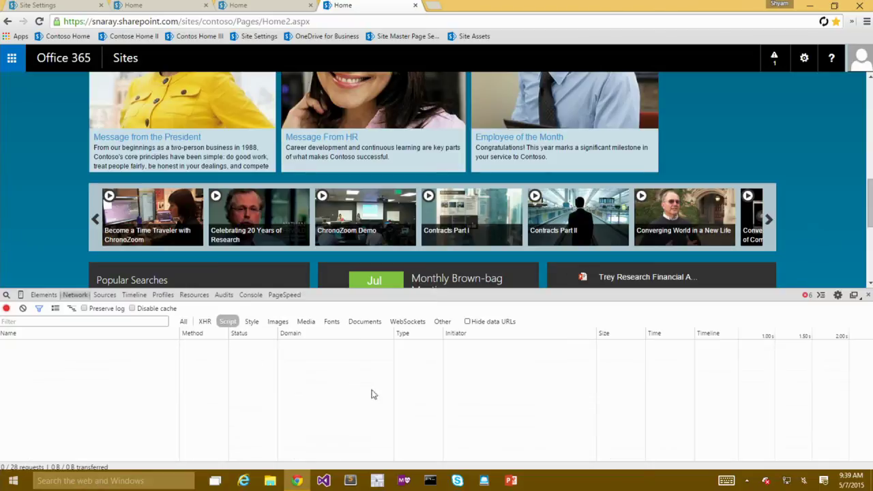
Step: Filter requests by 'ja' and reload the Contoso home page twice
click(56, 322)
text(ja)
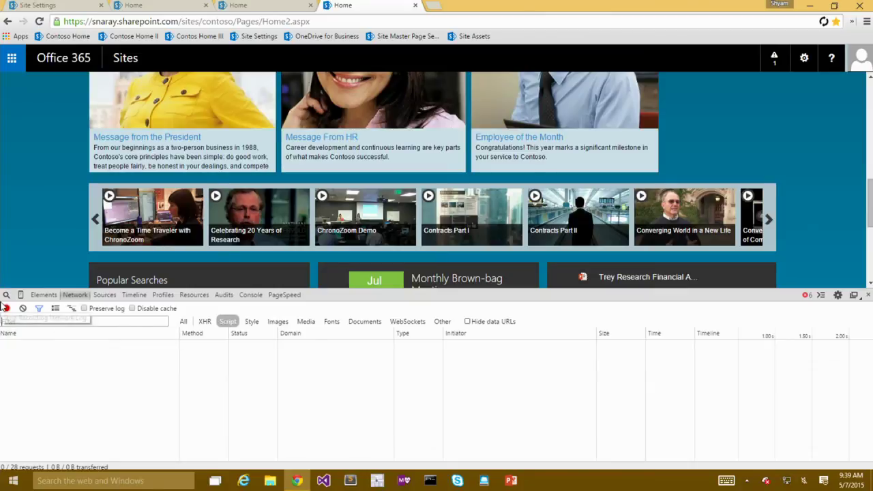
click(213, 38)
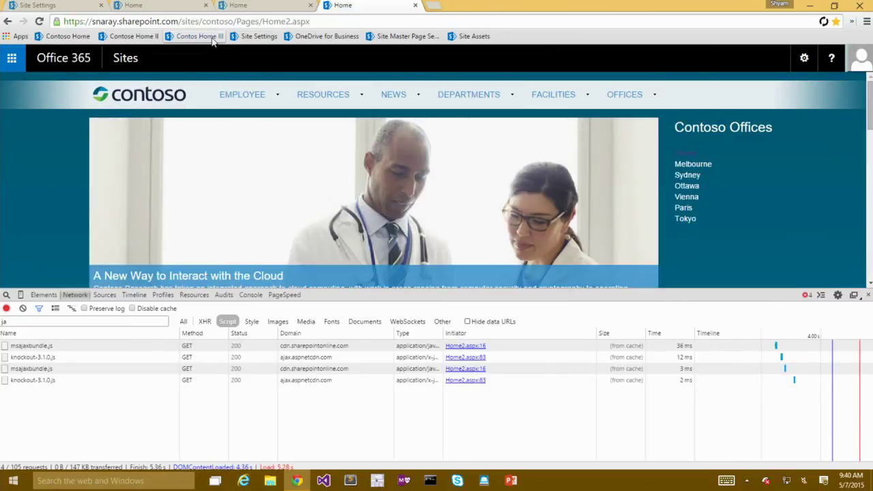
click(212, 39)
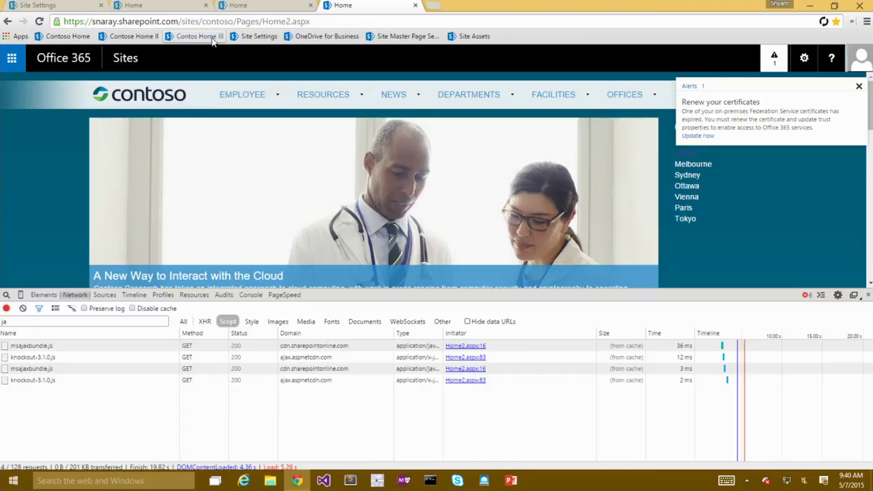
Step: Correct the filter to 'jq', reload with Disable cache on, then re-enable caching
click(62, 322)
key(BackSpace)
text(q)
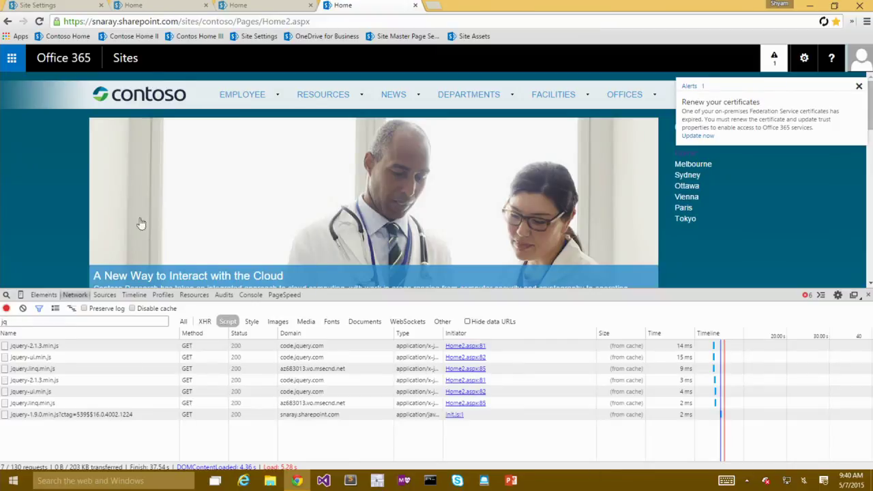
click(132, 308)
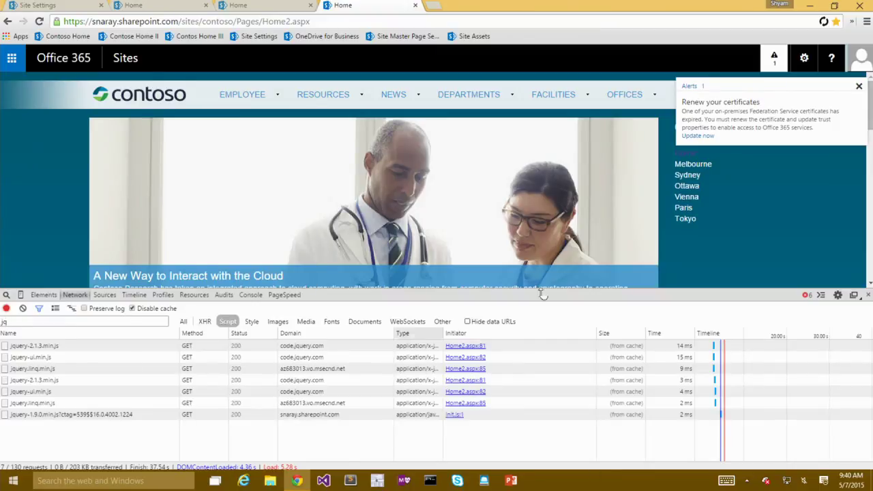
click(202, 38)
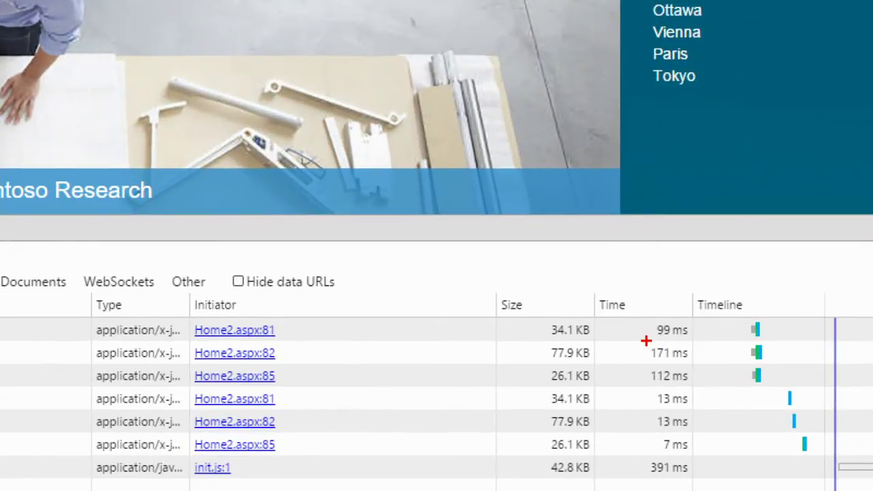
drag(645, 339, 718, 339)
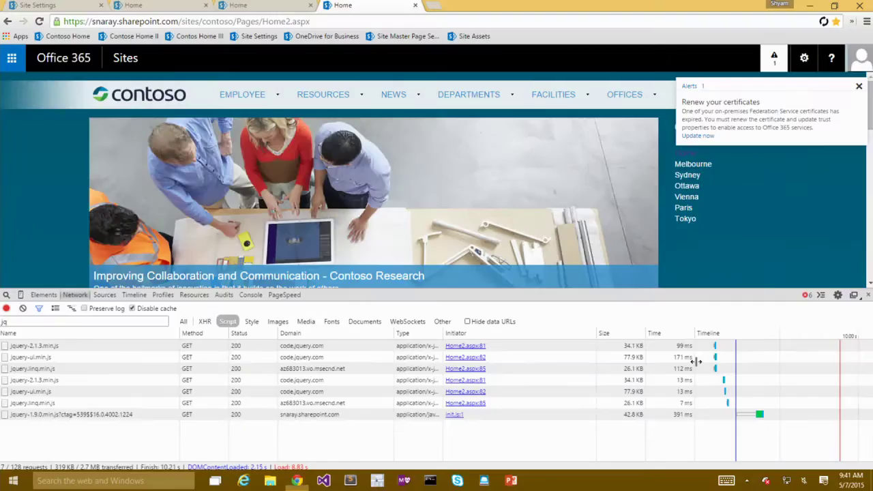
click(133, 308)
Step: Reload Home2 with the Style filter and filter by 'bo' to isolate bootbundle.min.css
click(252, 322)
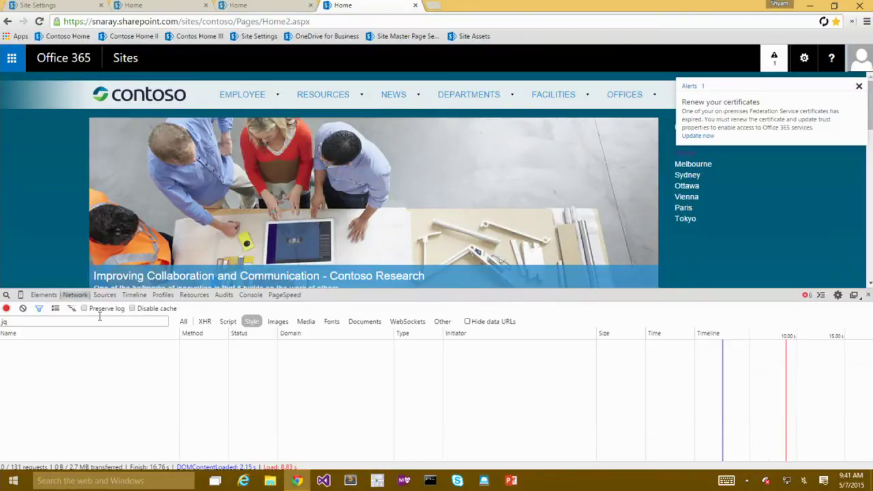
key(BackSpace)
key(BackSpace)
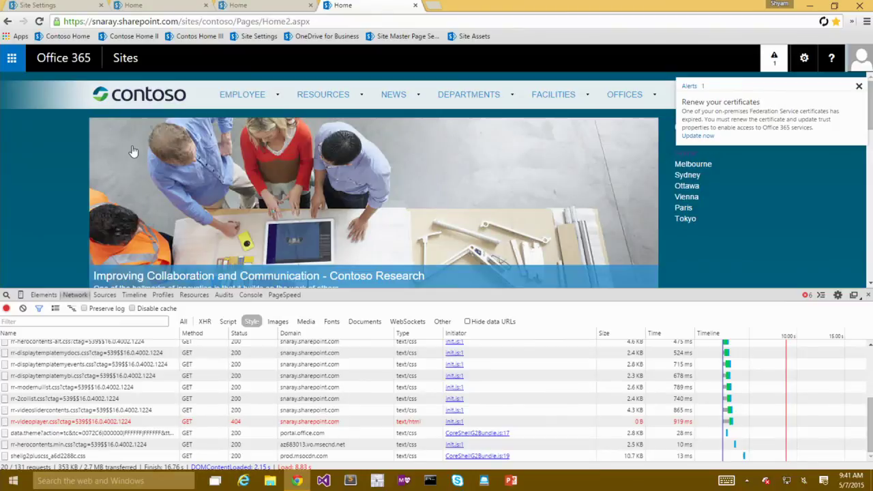
key(F5)
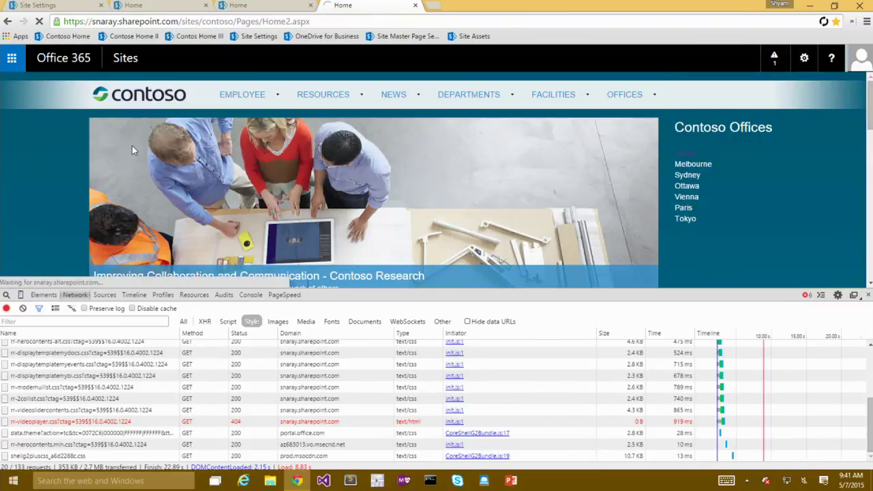
click(75, 321)
text(b)
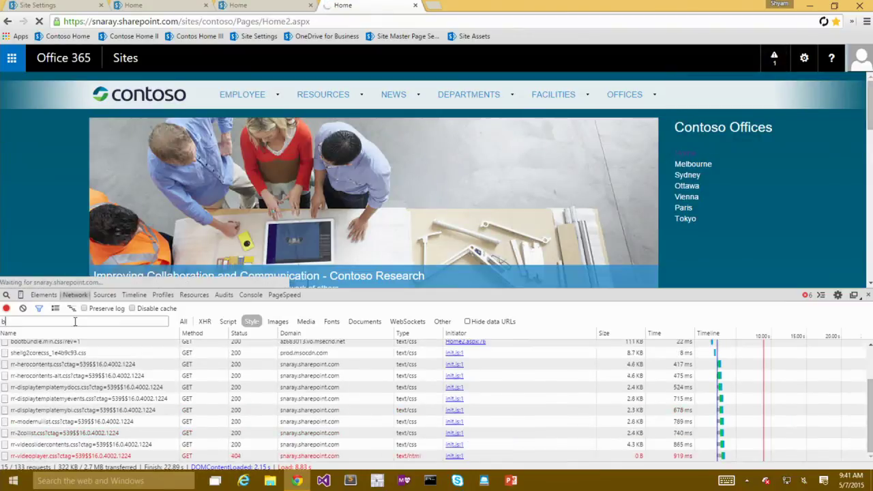
text(o)
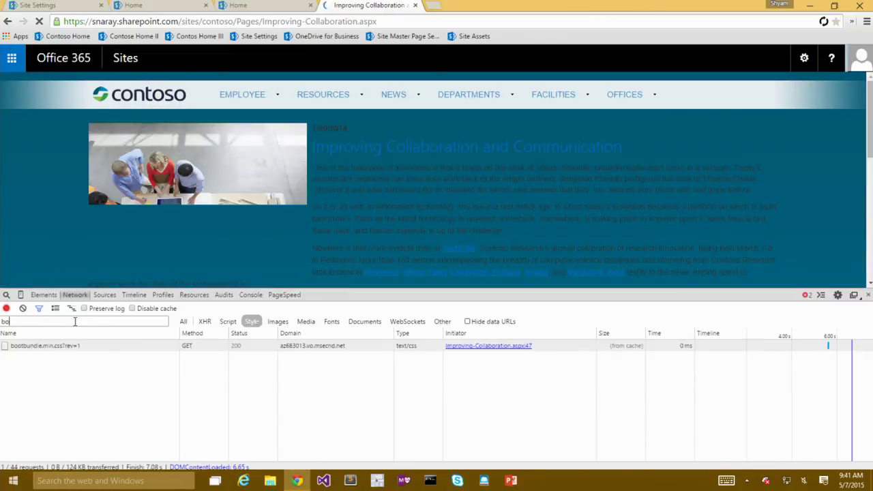
click(9, 22)
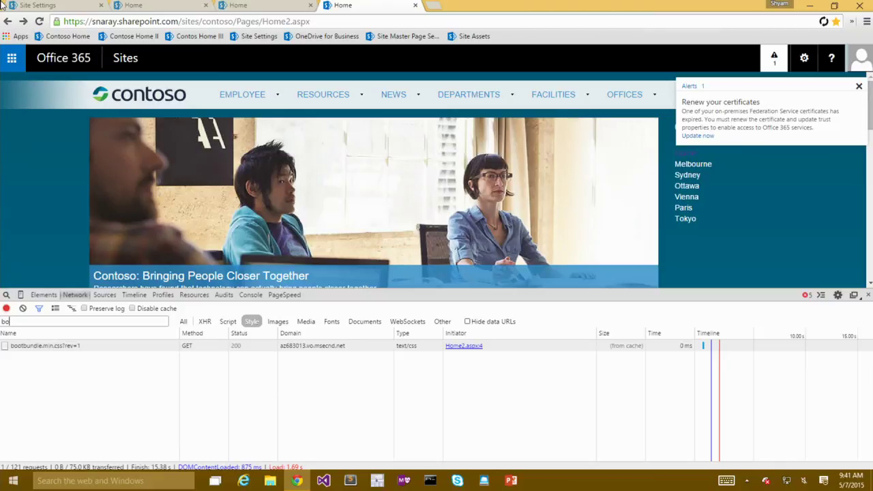
Step: Dismiss the certificate alert, reset the request filter to All, and close the developer tools
click(858, 86)
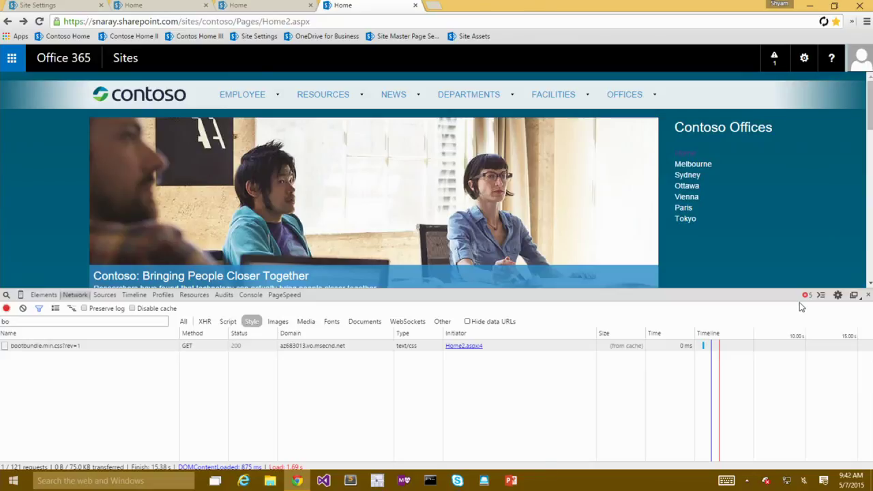
click(183, 321)
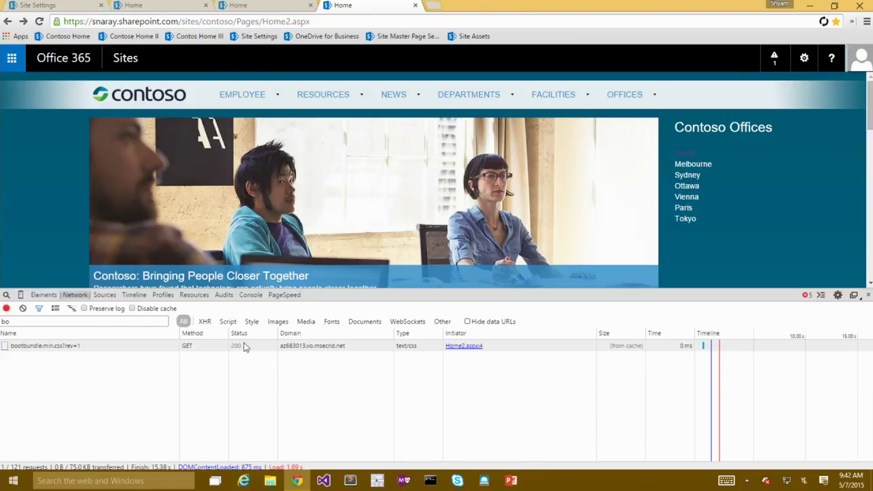
drag(463, 294, 463, 273)
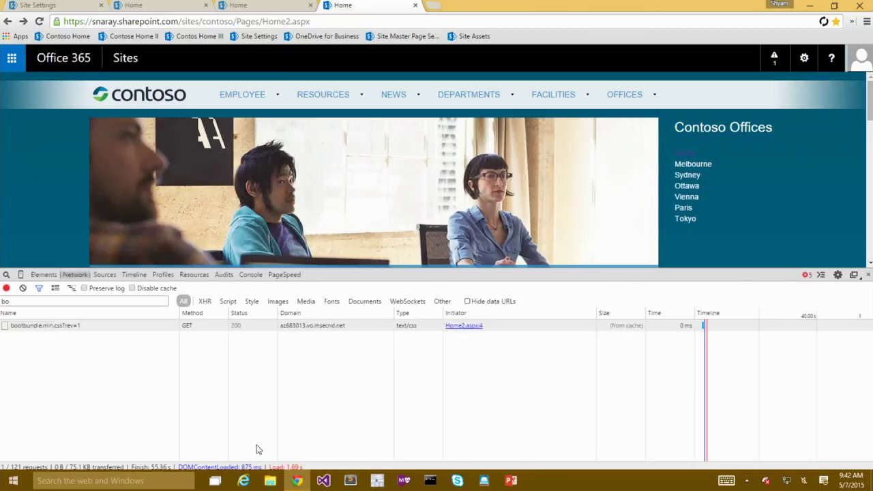
click(868, 275)
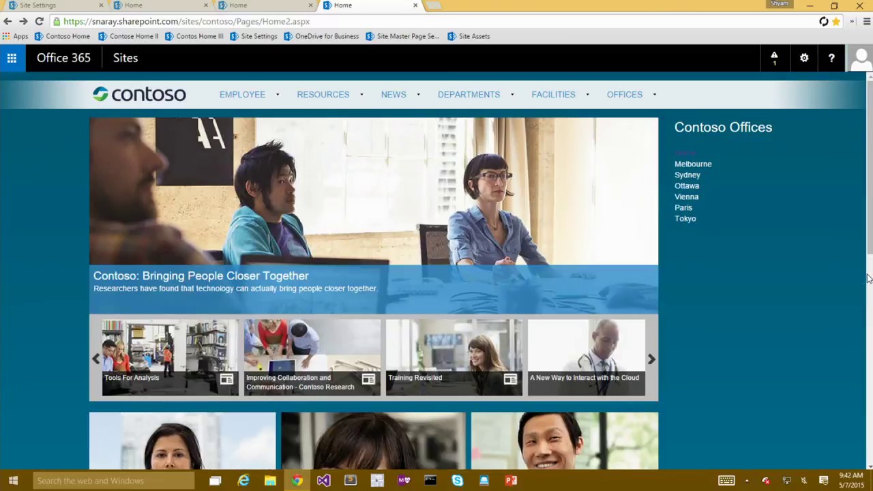